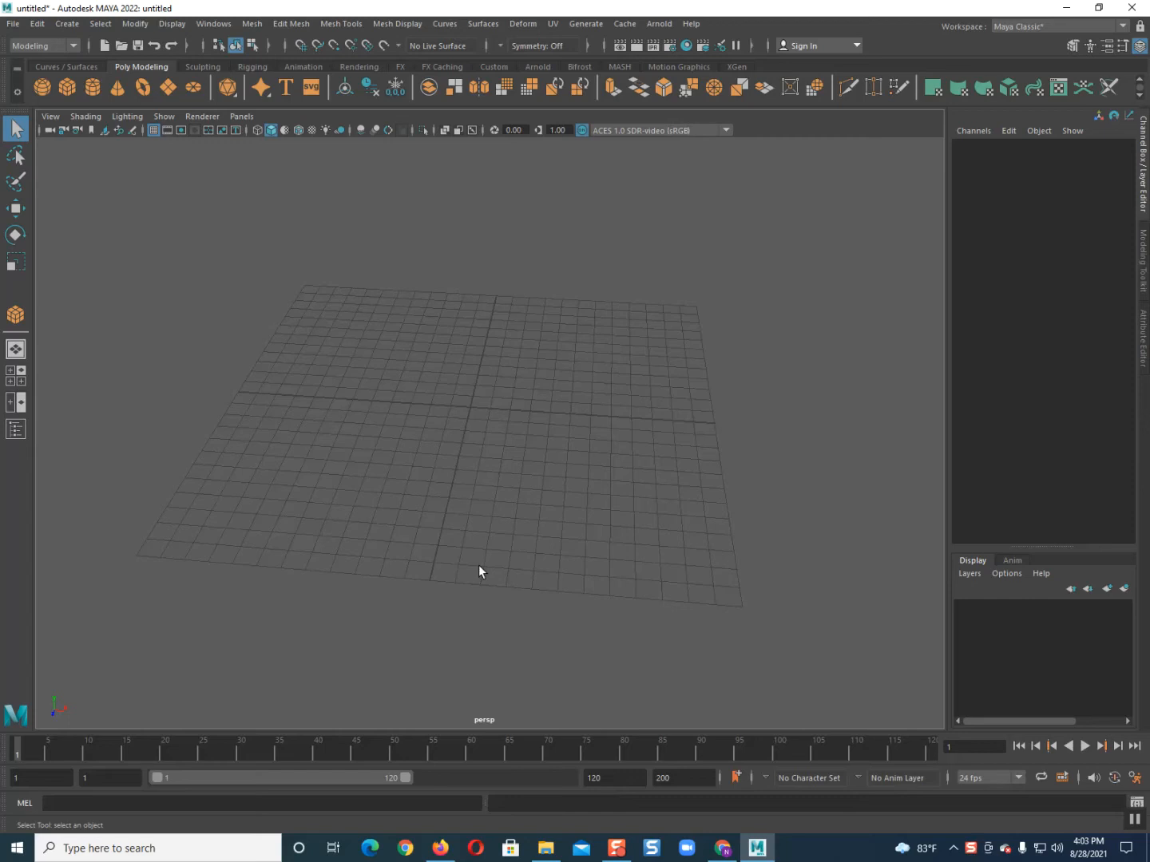
# Step: Create a polygon plane at the origin, 1 wide and 1 high with 10 by 10 subdivisions
pyautogui.keyDown('alt'); pyautogui.moveTo(478, 563); pyautogui.dragTo(526, 624); pyautogui.keyUp('alt')
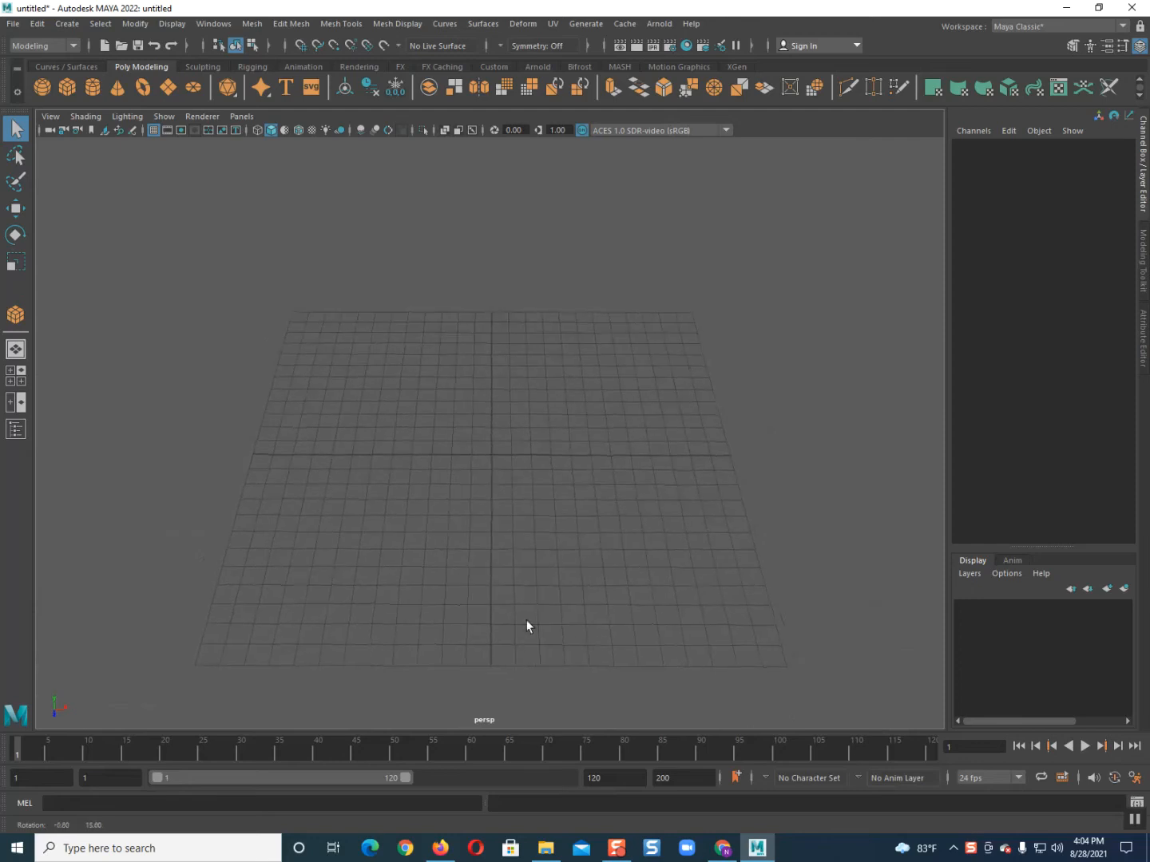
pyautogui.click(167, 90)
pyautogui.scroll(5, 426, 409)
pyautogui.keyDown('alt'); pyautogui.moveTo(426, 408); pyautogui.dragTo(396, 373, button='middle'); pyautogui.keyUp('alt')
pyautogui.scroll(5, 395, 373)
pyautogui.keyDown('alt'); pyautogui.moveTo(436, 459); pyautogui.dragTo(637, 536, button='middle'); pyautogui.keyUp('alt')
pyautogui.scroll(5, 552, 428)
pyautogui.keyDown('alt'); pyautogui.moveTo(638, 536); pyautogui.dragTo(442, 515); pyautogui.keyUp('alt')
pyautogui.scroll(5, 442, 515)
pyautogui.keyDown('alt'); pyautogui.moveTo(442, 514); pyautogui.dragTo(401, 339, button='middle'); pyautogui.keyUp('alt')
pyautogui.scroll(5, 401, 343)
pyautogui.keyDown('alt'); pyautogui.moveTo(372, 469); pyautogui.dragTo(361, 511); pyautogui.keyUp('alt')
pyautogui.click(981, 305)
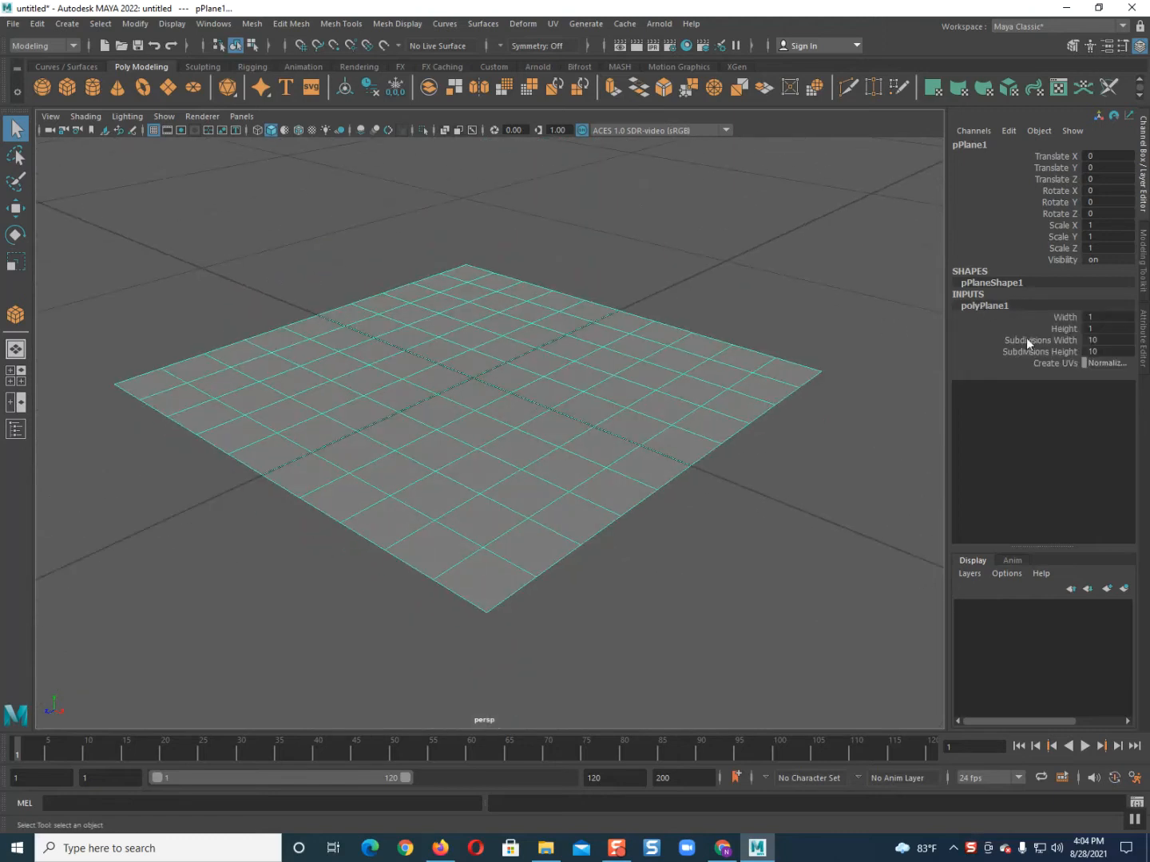
pyautogui.doubleClick(990, 304)
pyautogui.click(901, 314)
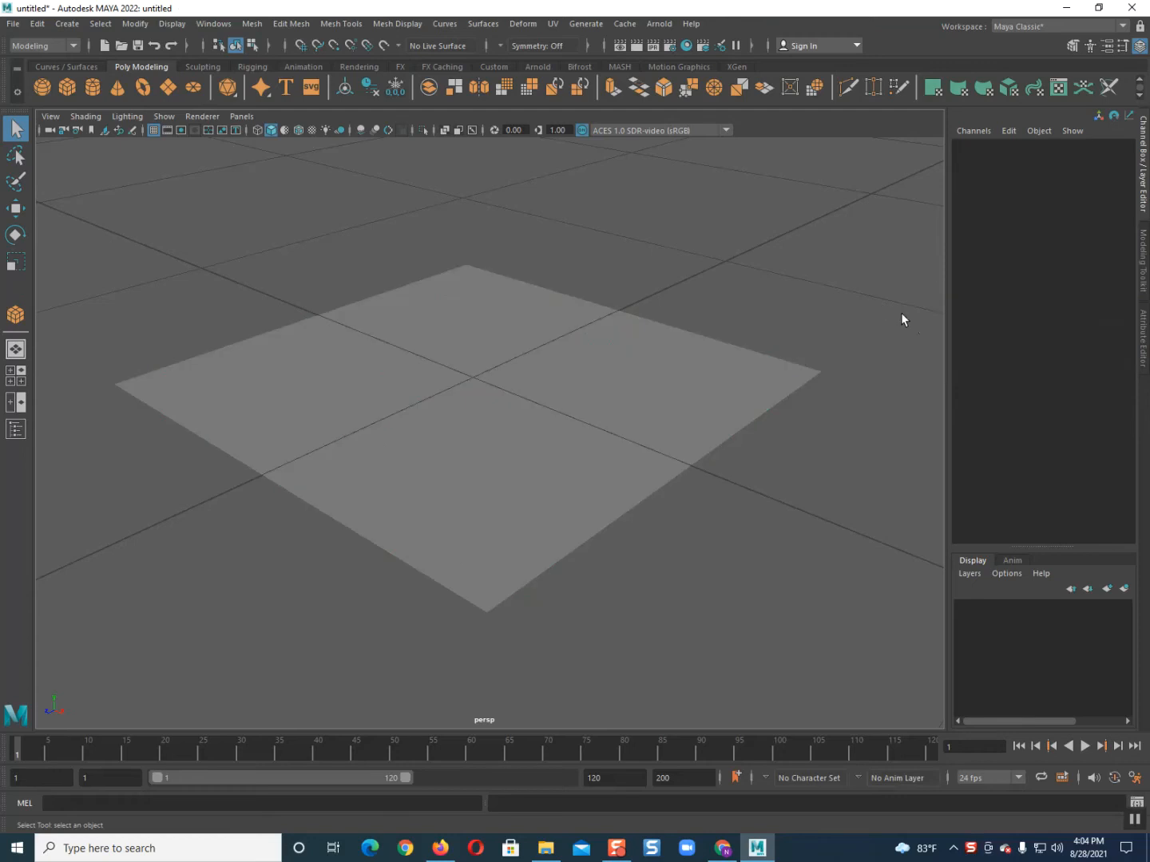
# Step: Select the plane and apply a nonlinear Sine deformer to it
pyautogui.click(631, 397)
pyautogui.scroll(-4, 602, 419)
pyautogui.keyDown('alt'); pyautogui.moveTo(598, 427); pyautogui.dragTo(624, 456); pyautogui.keyUp('alt')
pyautogui.keyDown('alt'); pyautogui.moveTo(624, 457); pyautogui.dragTo(621, 462, button='middle'); pyautogui.keyUp('alt')
pyautogui.keyDown('alt'); pyautogui.moveTo(591, 498); pyautogui.dragTo(546, 490); pyautogui.keyUp('alt')
pyautogui.keyDown('alt'); pyautogui.moveTo(546, 491); pyautogui.dragTo(637, 534, button='middle'); pyautogui.keyUp('alt')
pyautogui.keyDown('alt'); pyautogui.moveTo(637, 534); pyautogui.dragTo(626, 524); pyautogui.keyUp('alt')
pyautogui.scroll(3, 593, 517)
pyautogui.keyDown('alt'); pyautogui.moveTo(544, 499); pyautogui.dragTo(459, 457, button='middle'); pyautogui.keyUp('alt')
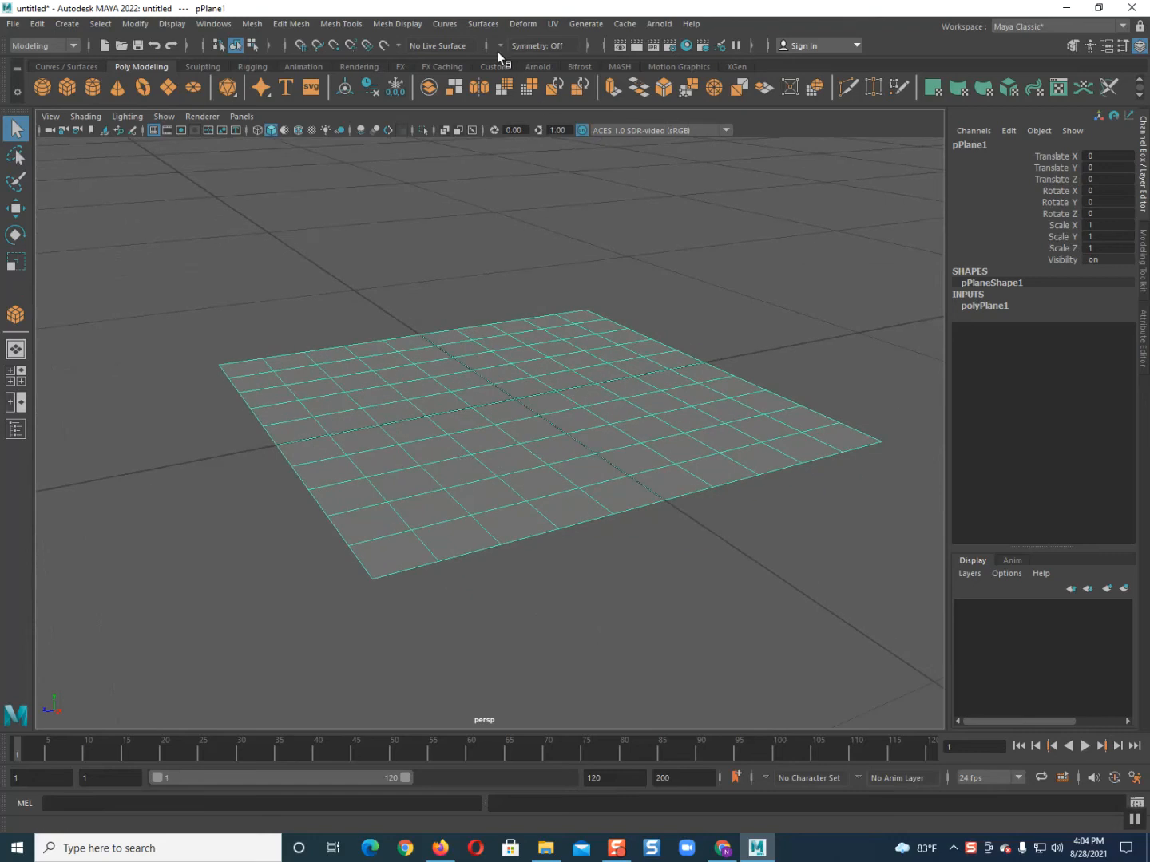
pyautogui.click(523, 24)
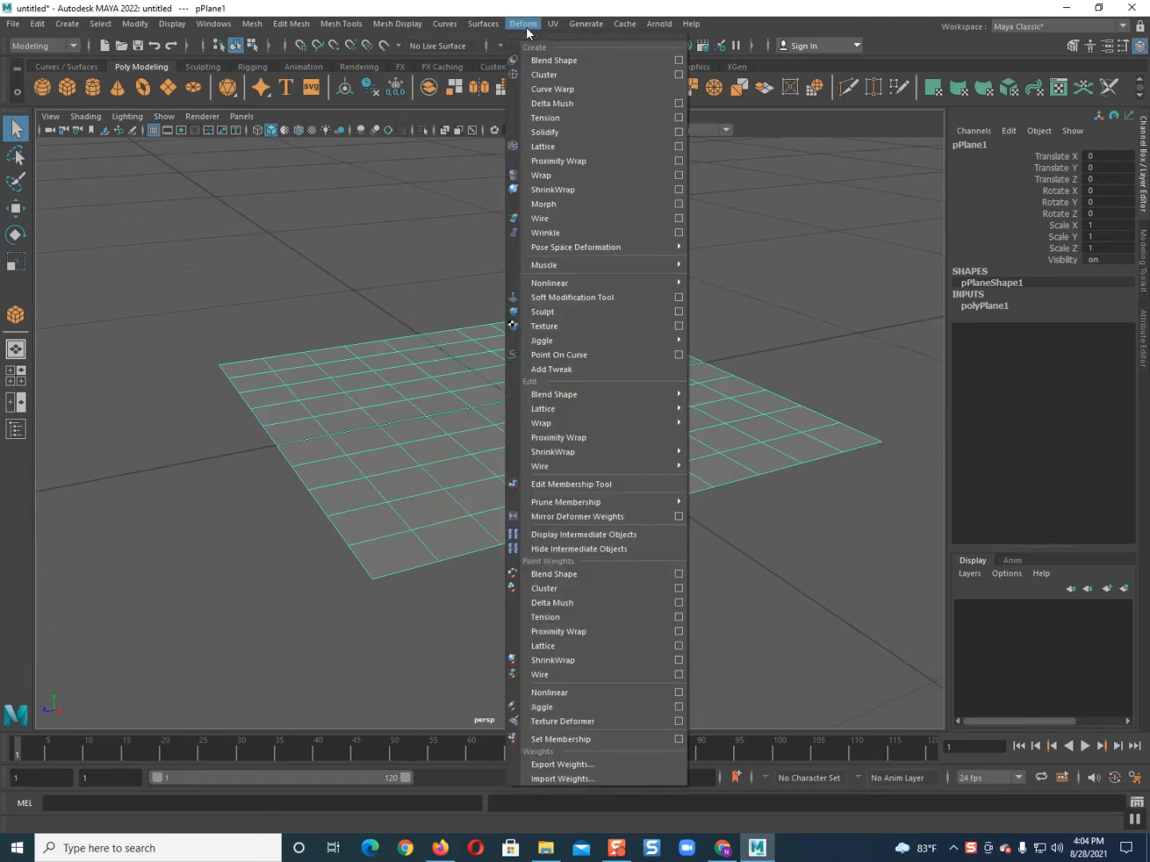
pyautogui.moveTo(550, 282)
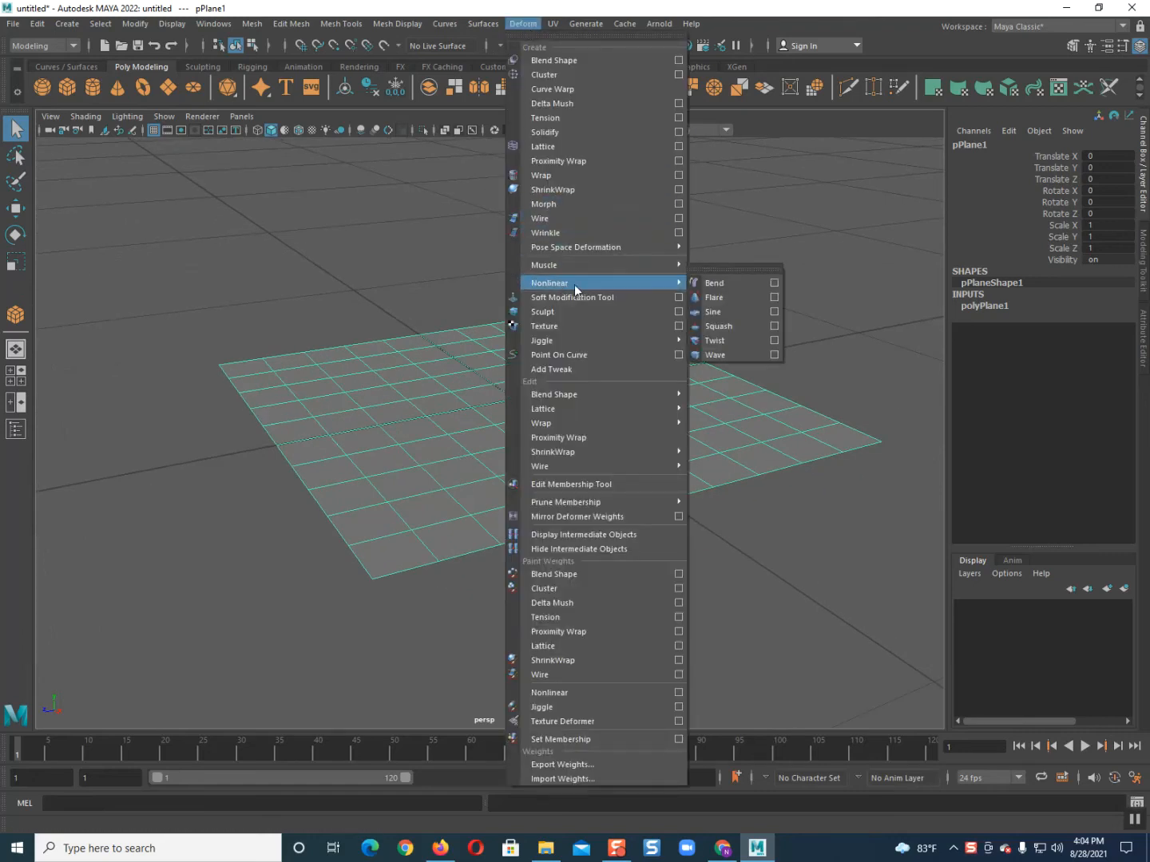
pyautogui.click(710, 318)
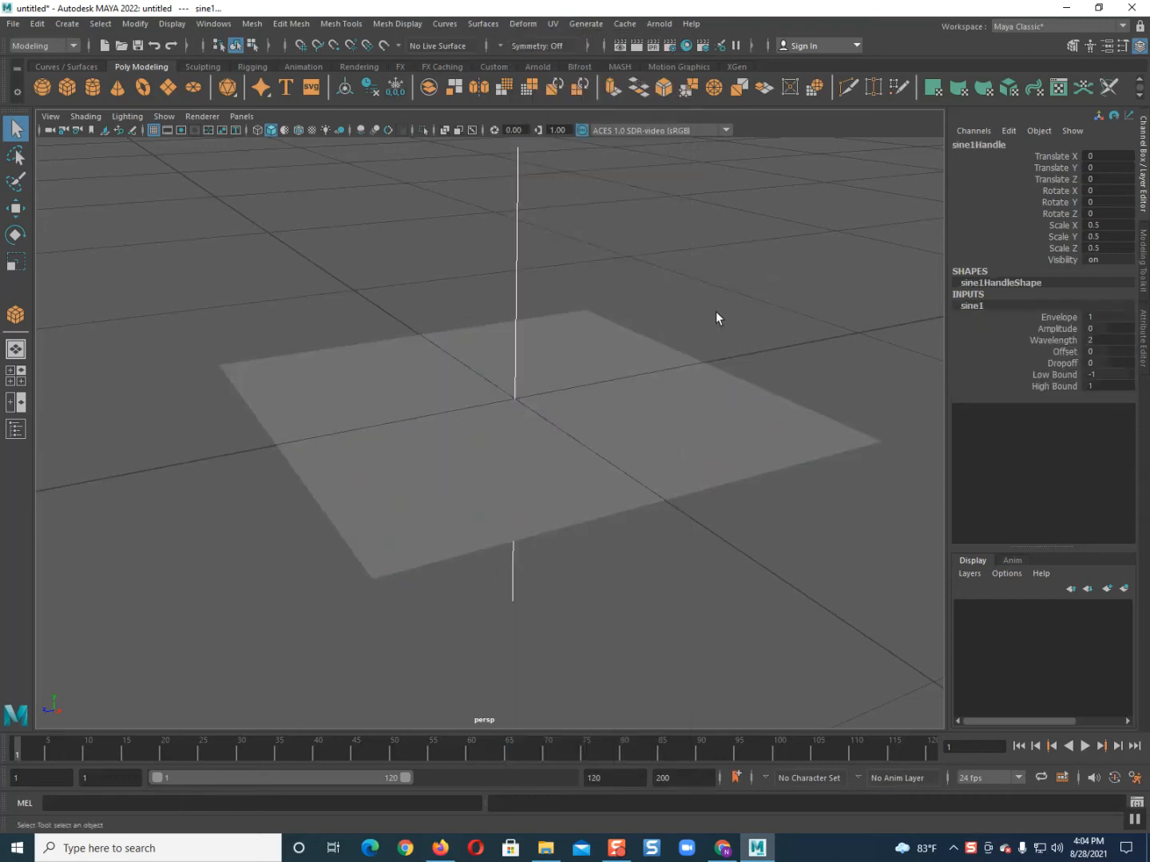
# Step: Rotate the sine deformer handle to 90 degrees about Z so it lies along the plane
pyautogui.scroll(-5, 723, 363)
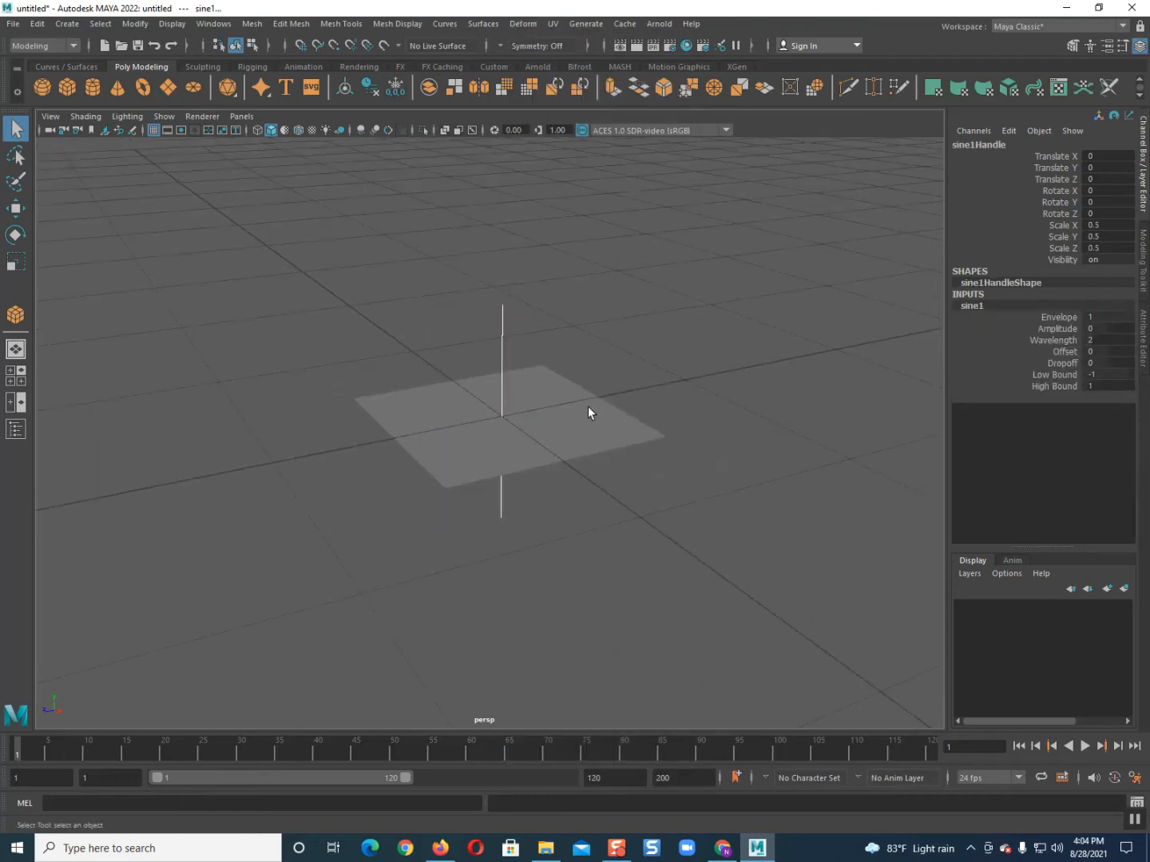
pyautogui.keyDown('alt'); pyautogui.moveTo(587, 412); pyautogui.dragTo(534, 445); pyautogui.keyUp('alt')
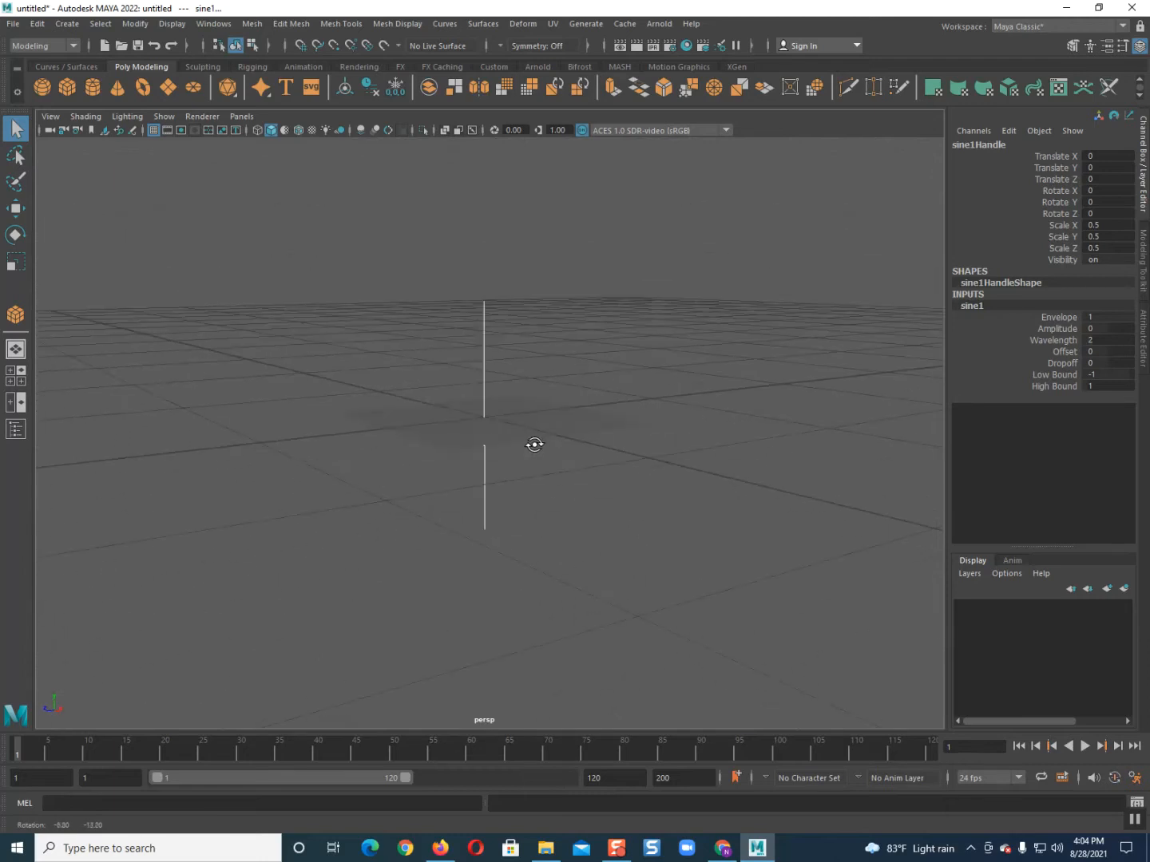
pyautogui.scroll(5, 493, 324)
pyautogui.scroll(-4, 491, 406)
pyautogui.moveTo(491, 364)
pyautogui.keyDown('alt'); pyautogui.mouseDown(button='middle')
pyautogui.moveTo(492, 406)
pyautogui.moveTo(490, 363)
pyautogui.moveTo(494, 377)
pyautogui.mouseUp(button='middle'); pyautogui.keyUp('alt')
pyautogui.moveTo(494, 377)
pyautogui.keyDown('alt'); pyautogui.mouseDown()
pyautogui.moveTo(506, 425)
pyautogui.moveTo(487, 385)
pyautogui.mouseUp(); pyautogui.keyUp('alt')
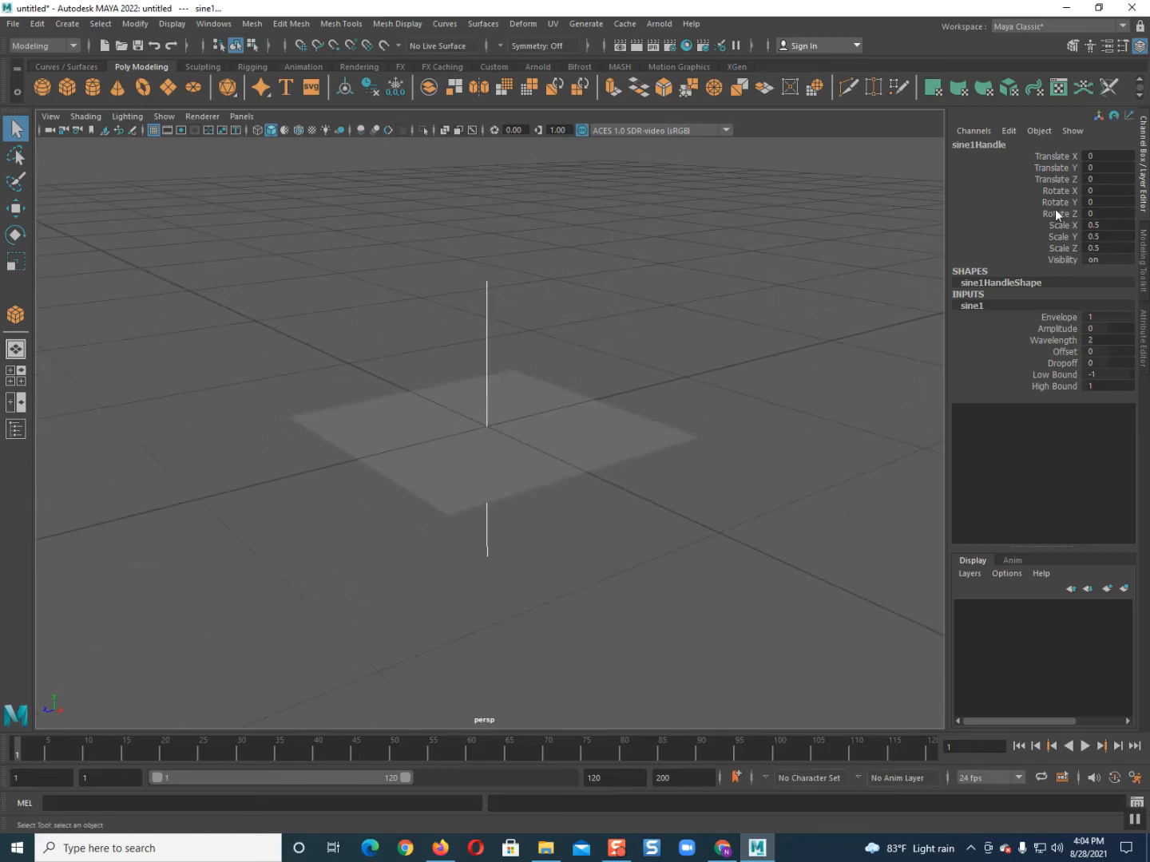
pyautogui.doubleClick(1091, 213)
pyautogui.write('90')
pyautogui.press('Return')
pyautogui.keyDown('alt'); pyautogui.moveTo(745, 348); pyautogui.dragTo(519, 462); pyautogui.keyUp('alt')
pyautogui.keyDown('alt'); pyautogui.moveTo(518, 462); pyautogui.dragTo(612, 459, button='middle'); pyautogui.keyUp('alt')
pyautogui.scroll(2, 517, 472)
pyautogui.keyDown('alt'); pyautogui.moveTo(613, 459); pyautogui.dragTo(554, 448); pyautogui.keyUp('alt')
pyautogui.scroll(2, 555, 450)
pyautogui.keyDown('alt'); pyautogui.moveTo(555, 449); pyautogui.dragTo(557, 479, button='middle'); pyautogui.keyUp('alt')
pyautogui.keyDown('alt'); pyautogui.moveTo(558, 478); pyautogui.dragTo(527, 473); pyautogui.keyUp('alt')
pyautogui.scroll(-2, 495, 458)
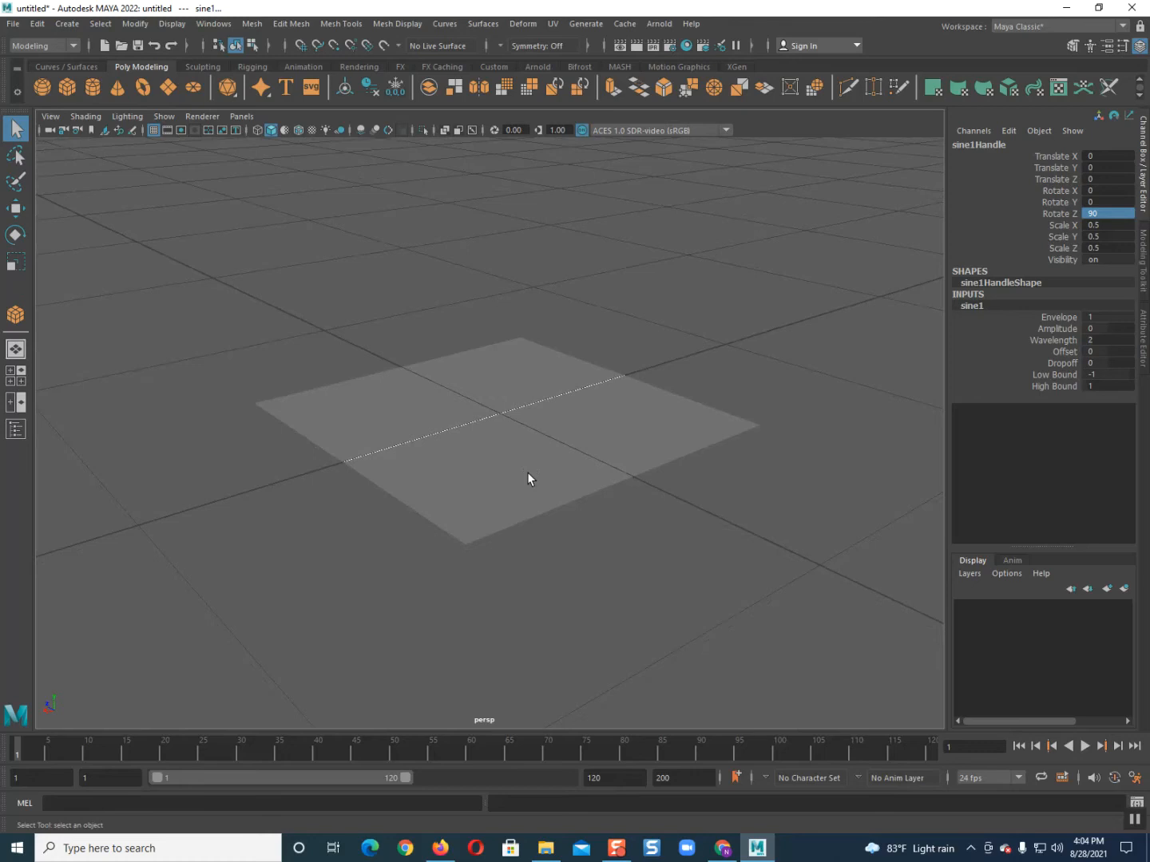
# Step: Set the sine deformer's amplitude to 0.2 to bend the plane into a wave
pyautogui.click(713, 328)
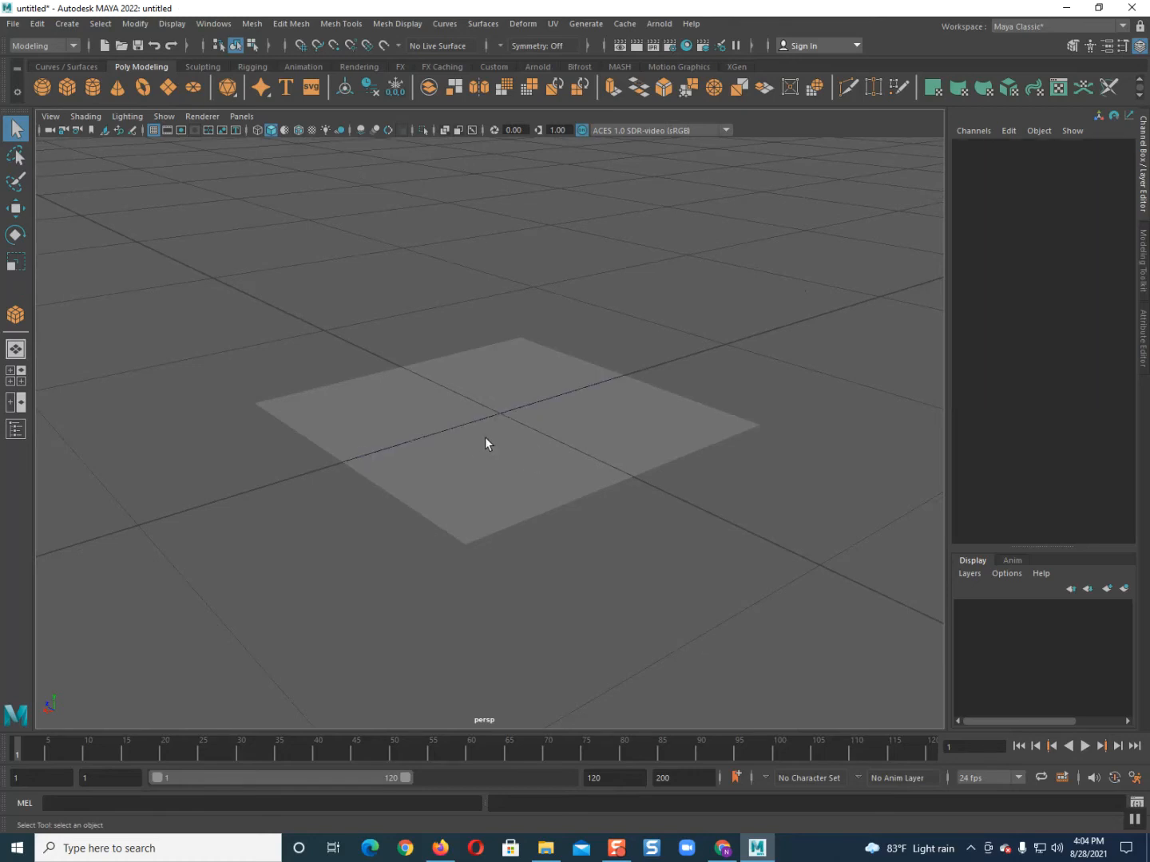
pyautogui.click(467, 425)
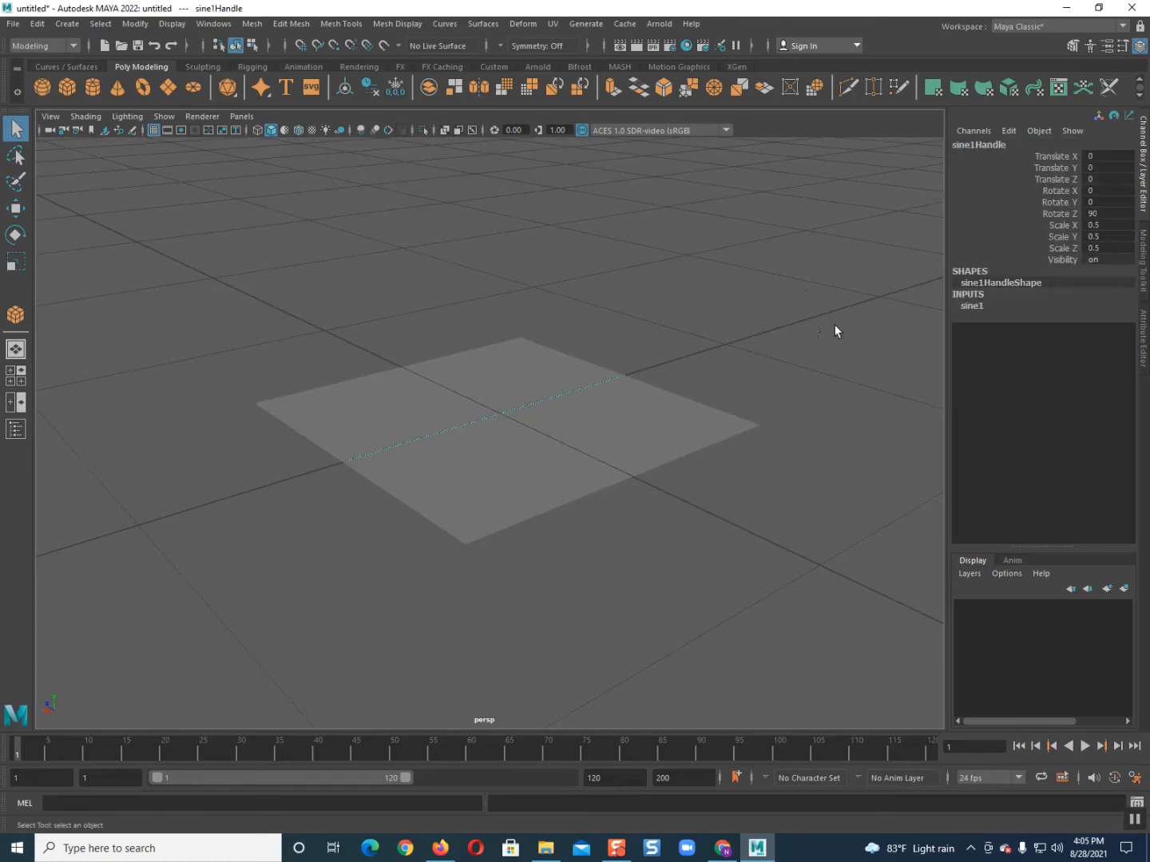
pyautogui.click(965, 306)
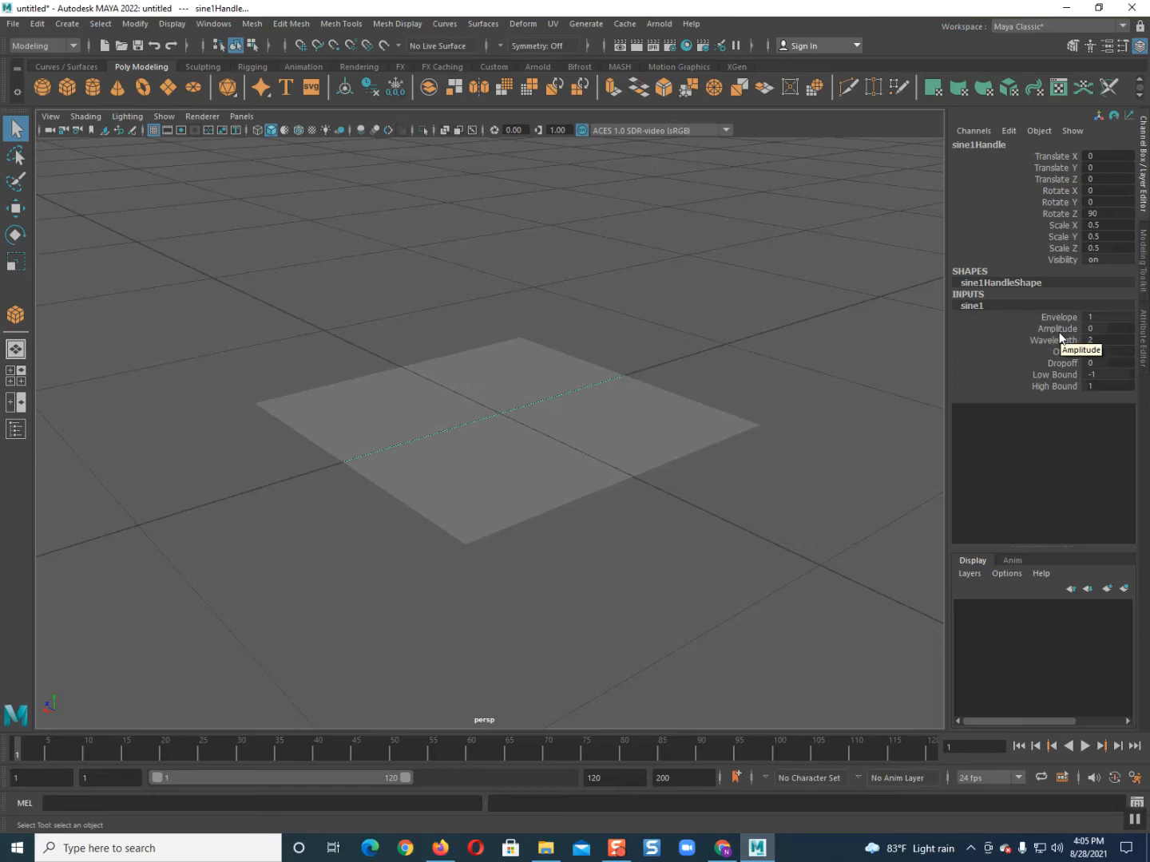
pyautogui.click(1087, 327)
pyautogui.write('.2')
pyautogui.press('Return')
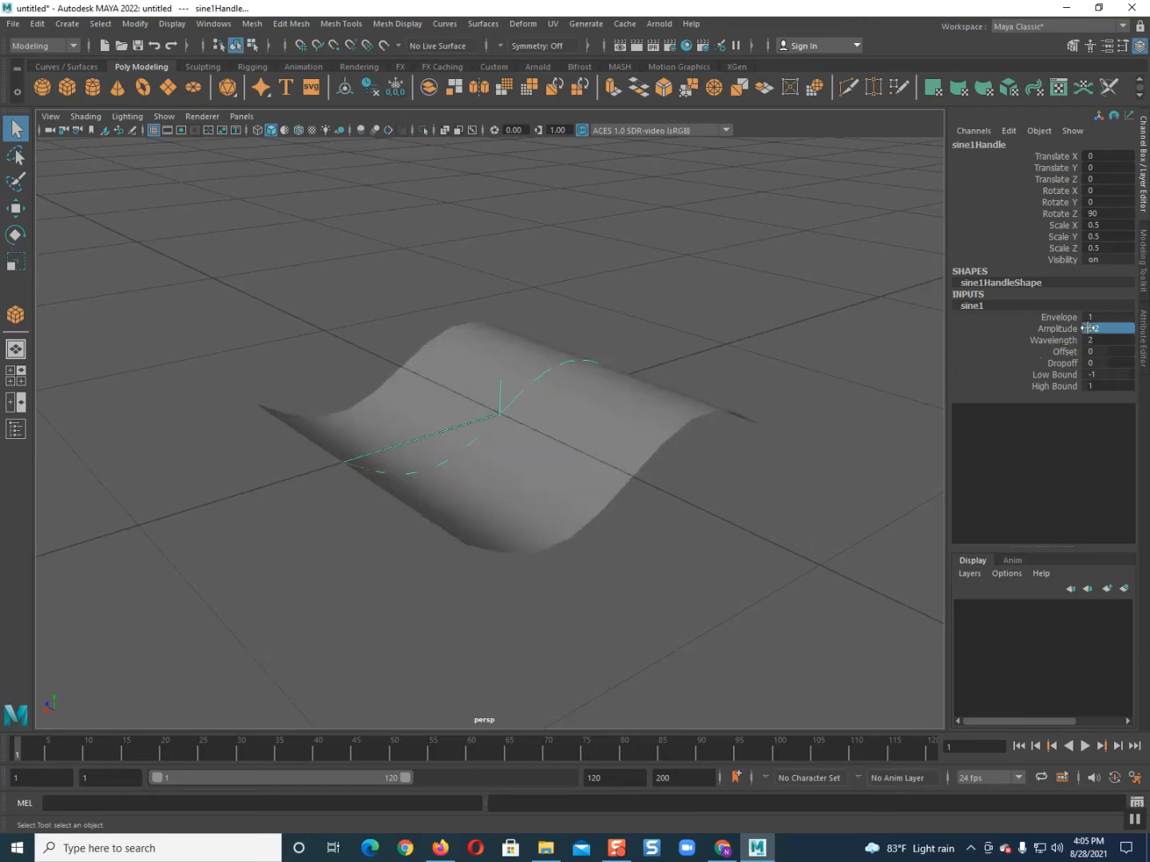
pyautogui.scroll(-3, 699, 428)
pyautogui.keyDown('alt'); pyautogui.moveTo(533, 507); pyautogui.dragTo(608, 534); pyautogui.keyUp('alt')
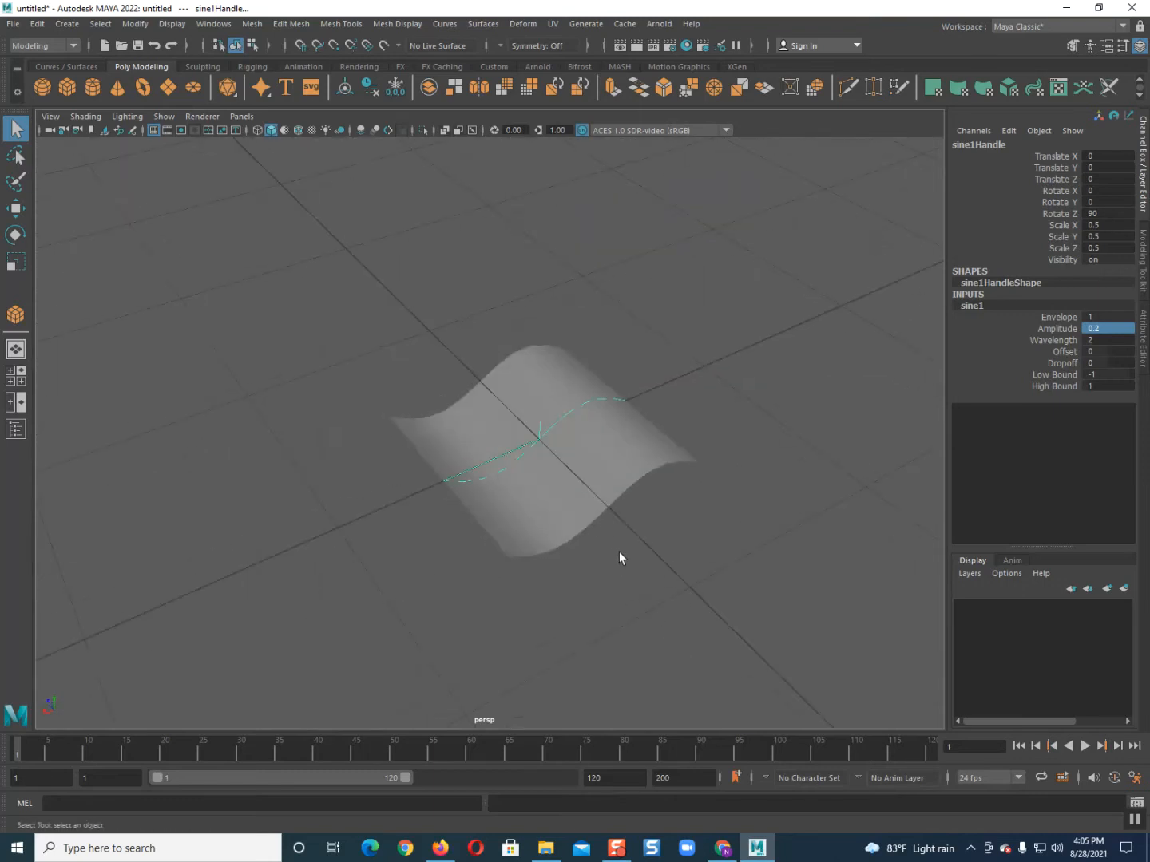
# Step: Delete the sine deformer handle from the wavy plane
pyautogui.click(595, 566)
pyautogui.scroll(2, 595, 565)
pyautogui.keyDown('alt'); pyautogui.moveTo(595, 566); pyautogui.dragTo(549, 545, button='middle'); pyautogui.keyUp('alt')
pyautogui.keyDown('alt'); pyautogui.moveTo(549, 550); pyautogui.dragTo(470, 471); pyautogui.keyUp('alt')
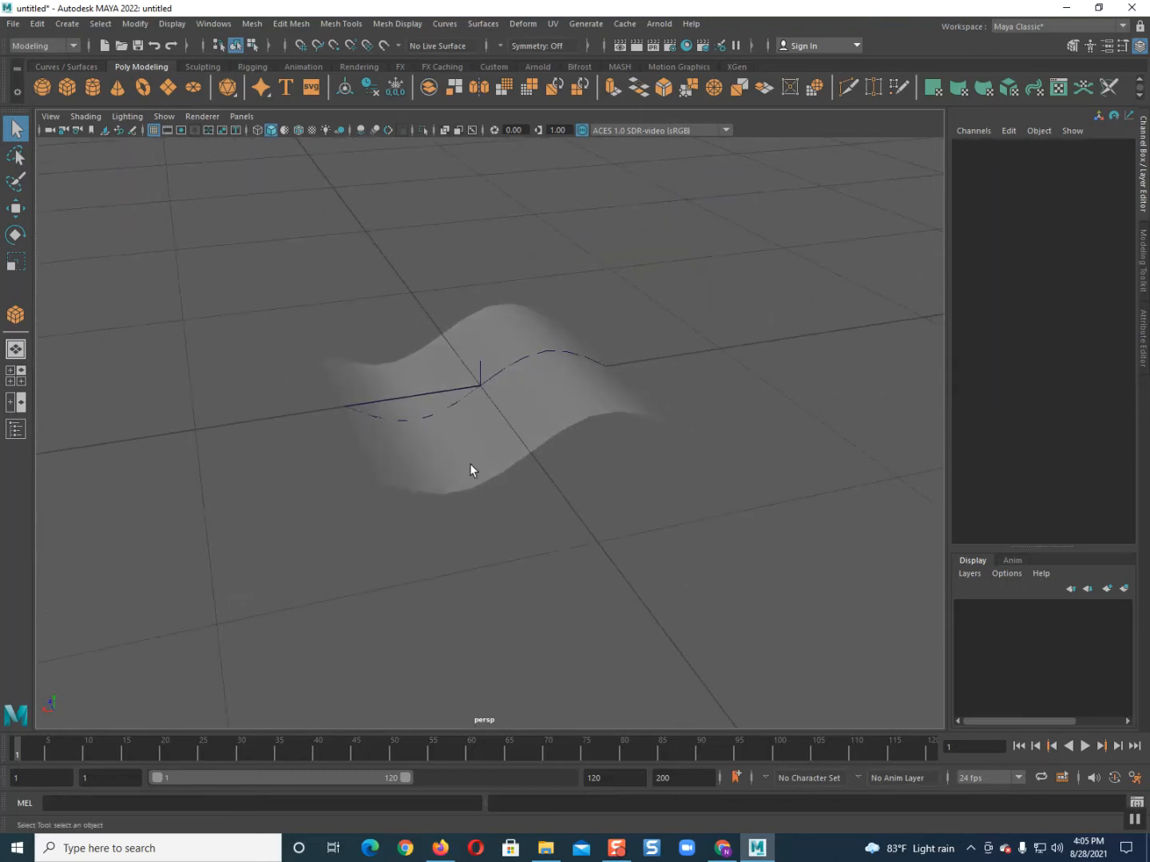
pyautogui.click(447, 411)
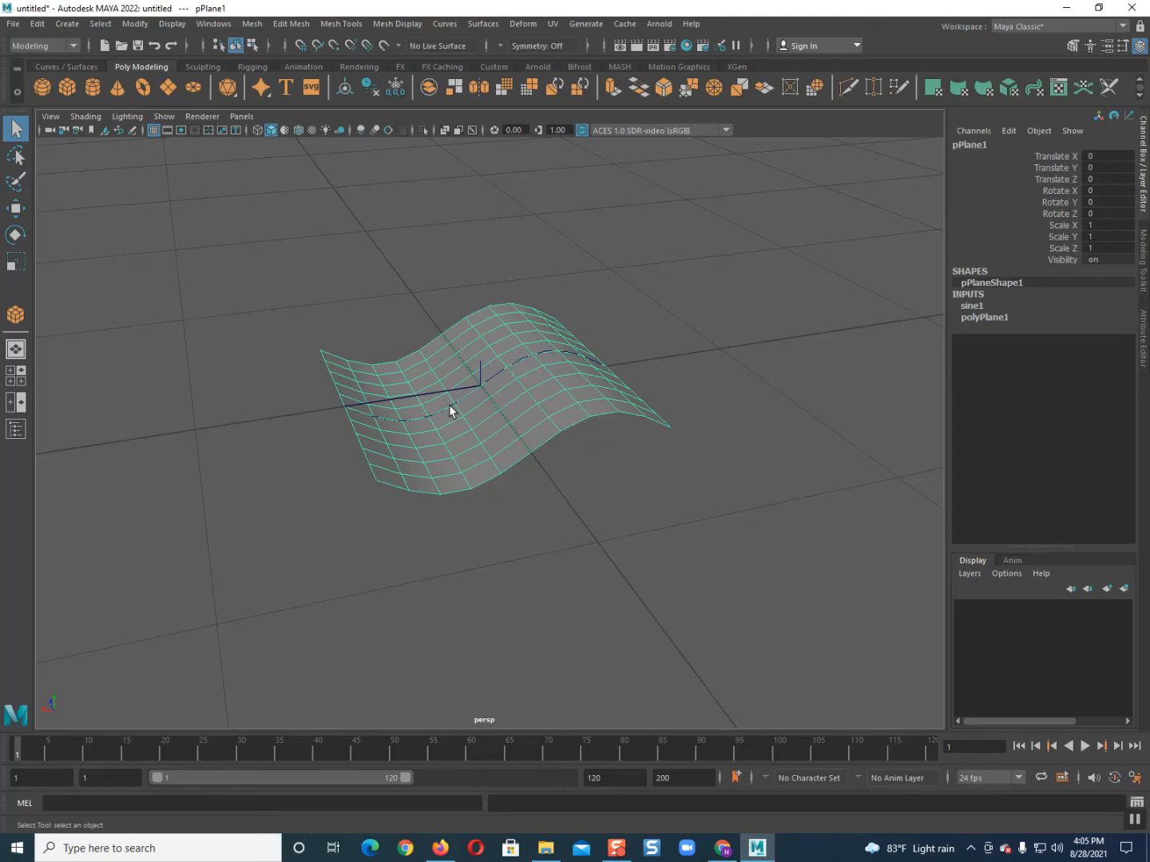
pyautogui.click(462, 399)
pyautogui.press('Delete')
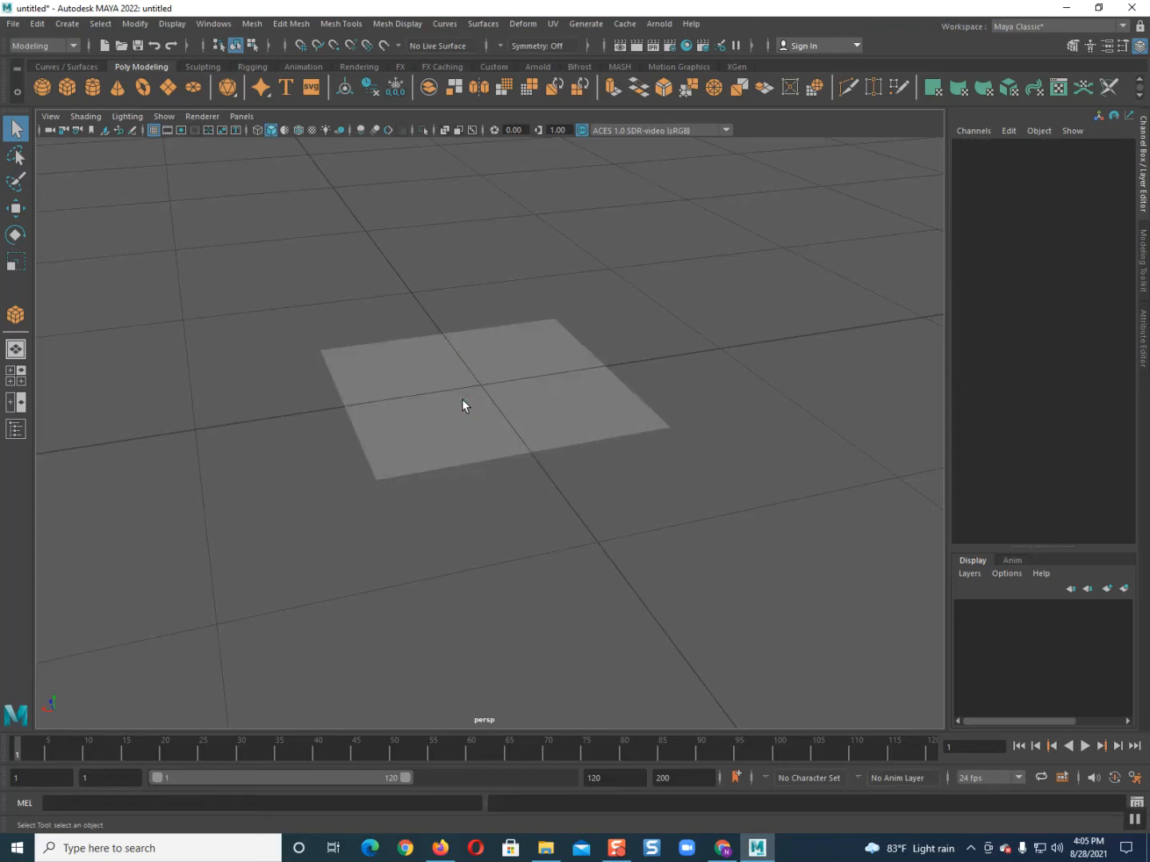
# Step: Undo the deletion of the sine deformer handle
pyautogui.scroll(5, 462, 399)
pyautogui.keyDown('alt'); pyautogui.moveTo(463, 413); pyautogui.dragTo(471, 471); pyautogui.keyUp('alt')
pyautogui.scroll(-2, 460, 473)
pyautogui.keyDown('alt'); pyautogui.moveTo(422, 507); pyautogui.dragTo(412, 439, button='middle'); pyautogui.keyUp('alt')
pyautogui.scroll(2, 419, 426)
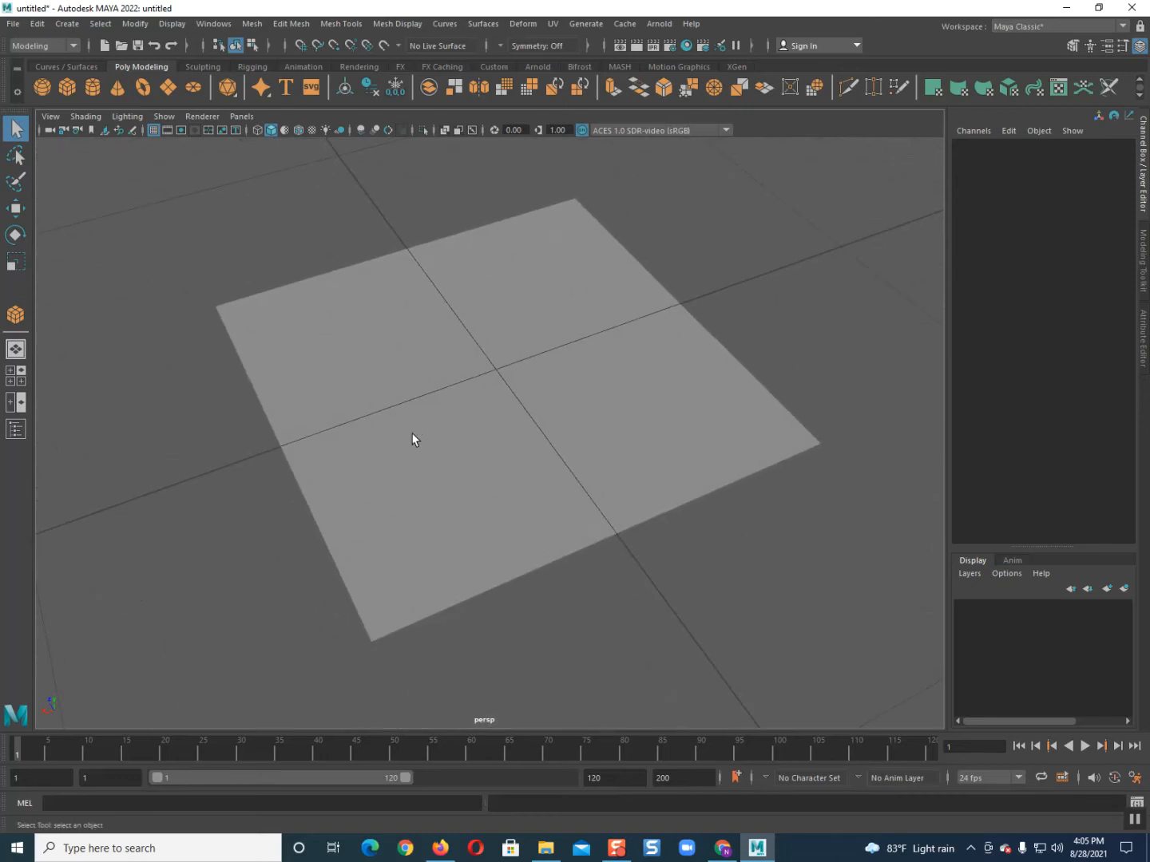
pyautogui.hotkey('ctrl', 'z')
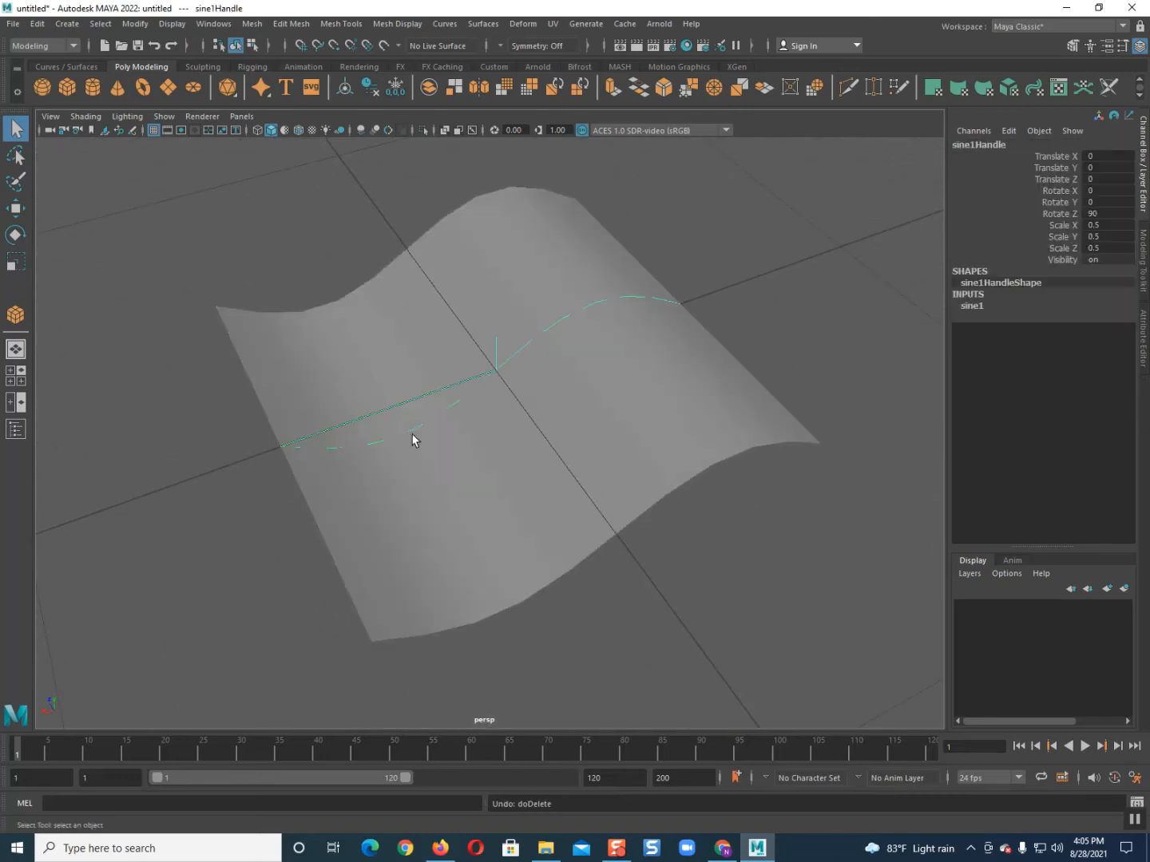
# Step: Select the wavy plane, delete its construction history and freeze its transformations
pyautogui.scroll(-2, 454, 488)
pyautogui.click(419, 469)
pyautogui.scroll(2, 383, 472)
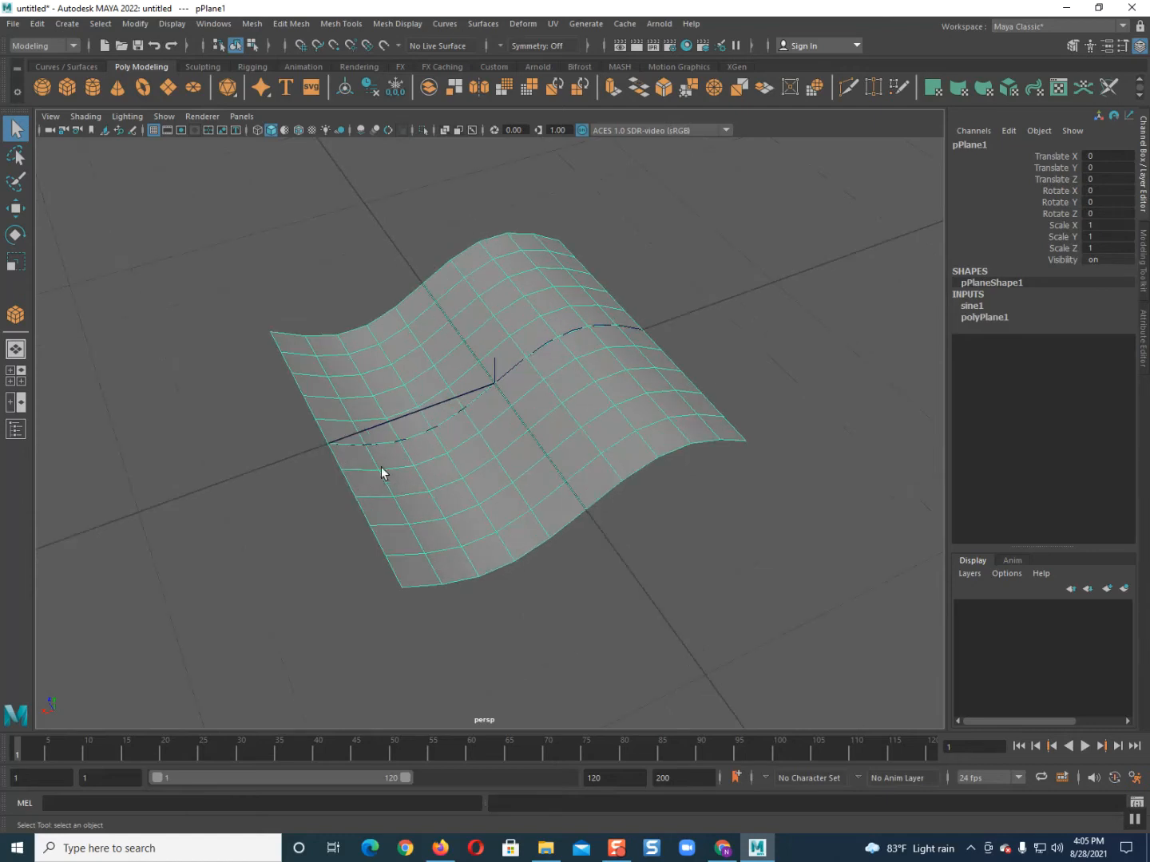
pyautogui.click(297, 492)
pyautogui.keyDown('alt'); pyautogui.moveTo(443, 577); pyautogui.dragTo(410, 557); pyautogui.keyUp('alt')
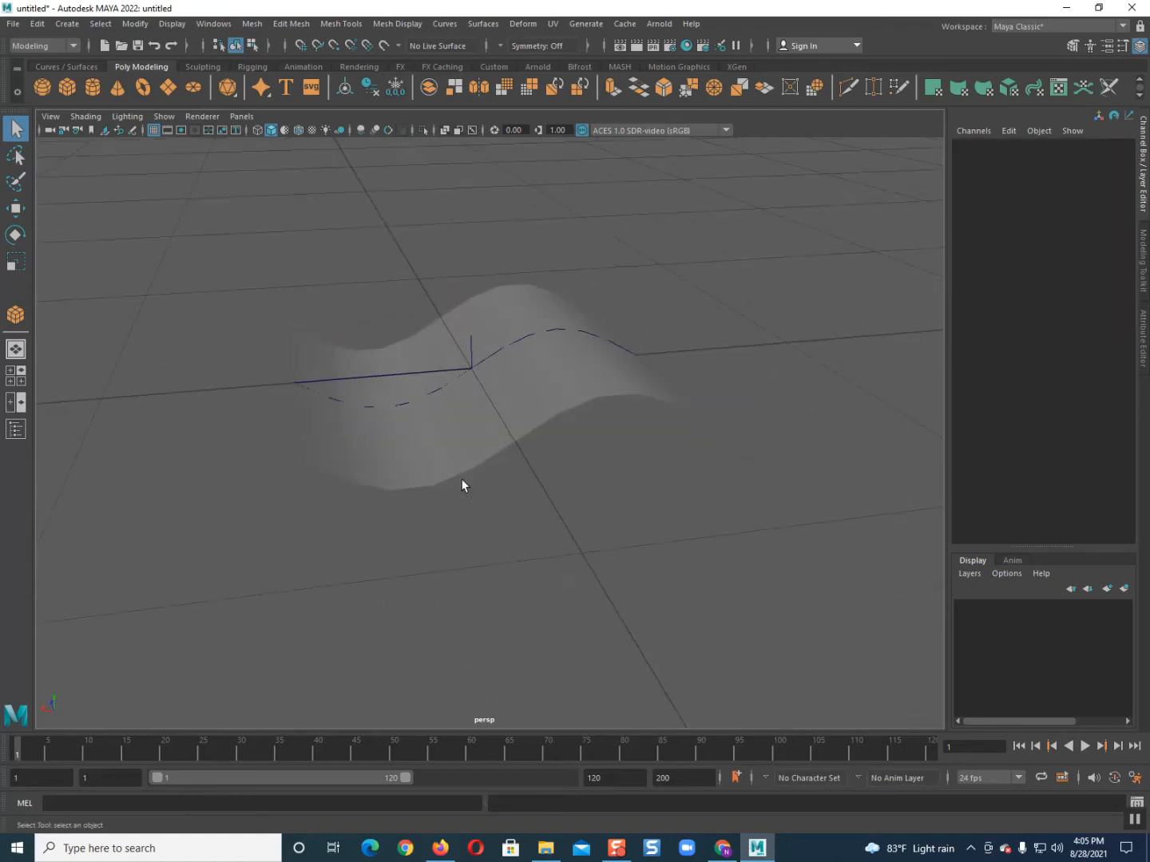
pyautogui.click(433, 446)
pyautogui.scroll(3, 429, 448)
pyautogui.scroll(-3, 418, 427)
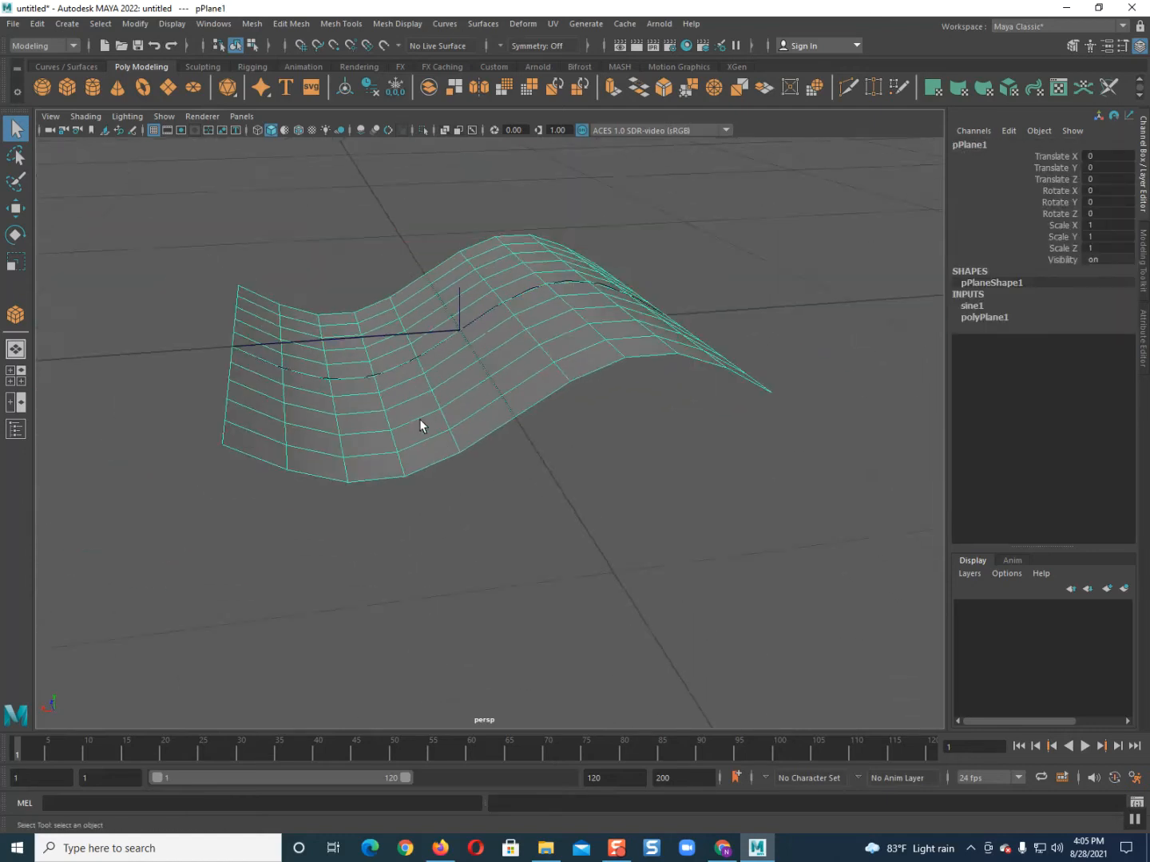
pyautogui.scroll(2, 542, 509)
pyautogui.moveTo(543, 509)
pyautogui.keyDown('alt'); pyautogui.mouseDown()
pyautogui.moveTo(526, 498)
pyautogui.moveTo(538, 502)
pyautogui.mouseUp(); pyautogui.keyUp('alt')
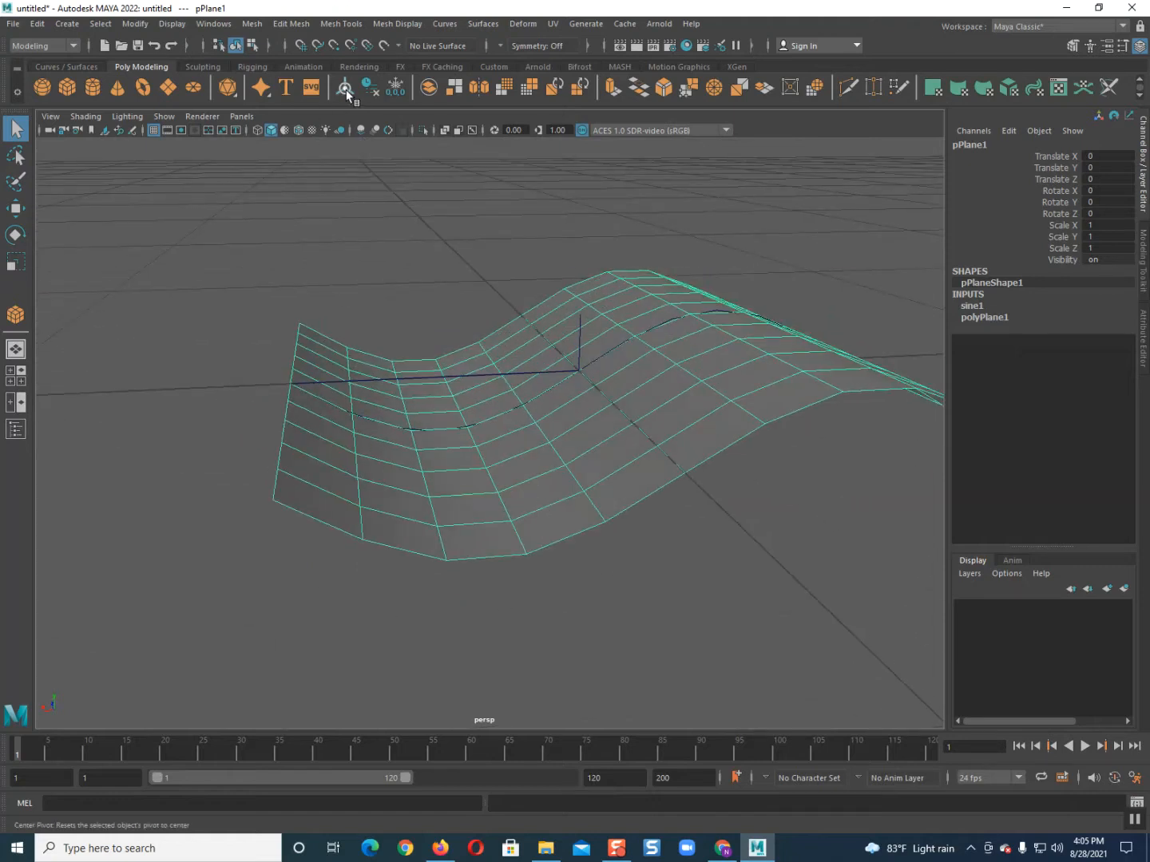
pyautogui.click(373, 90)
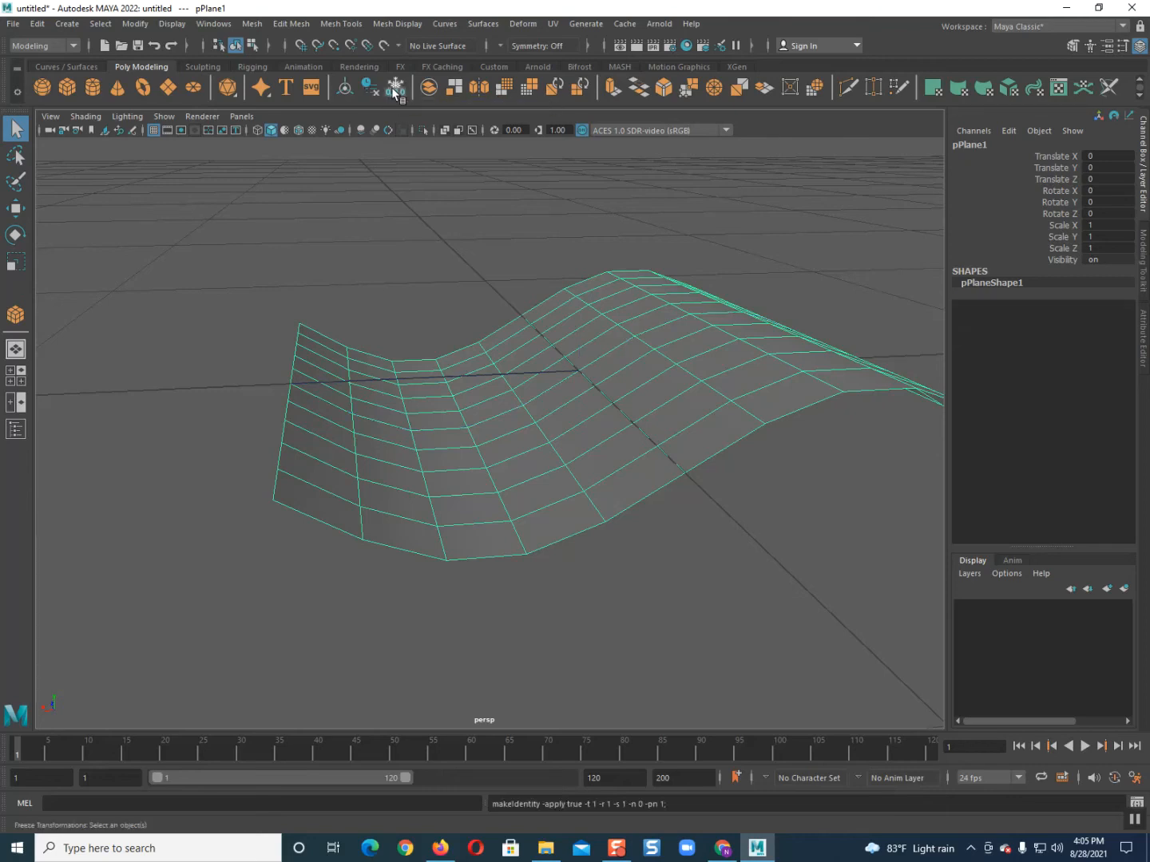
# Step: Stretch the wavy plane along Z into a long strip, to a scale of about 19.27
pyautogui.scroll(-5, 580, 431)
pyautogui.scroll(-6, 580, 431)
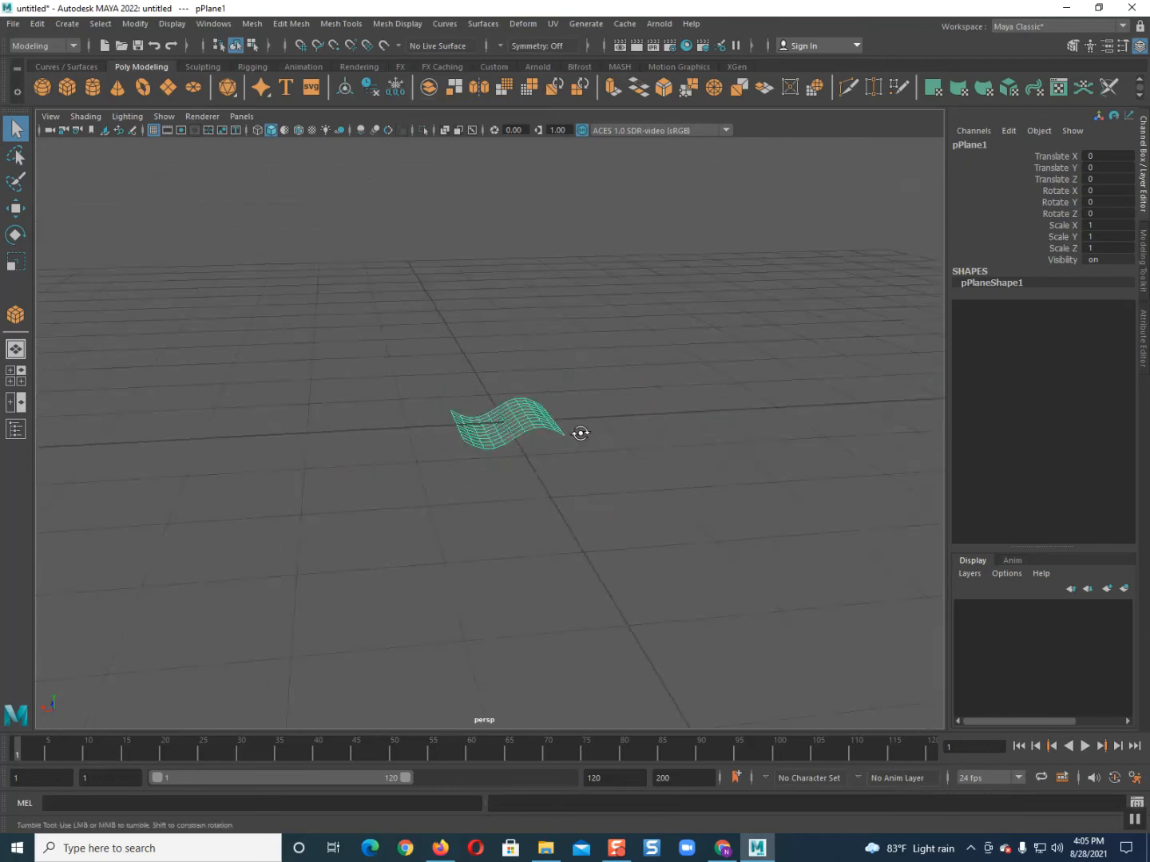
pyautogui.keyDown('alt'); pyautogui.moveTo(579, 433); pyautogui.dragTo(598, 479); pyautogui.keyUp('alt')
pyautogui.scroll(-3, 608, 511)
pyautogui.keyDown('alt'); pyautogui.moveTo(616, 533); pyautogui.dragTo(543, 515); pyautogui.keyUp('alt')
pyautogui.moveTo(543, 515)
pyautogui.keyDown('alt'); pyautogui.mouseDown(button='middle')
pyautogui.moveTo(483, 504)
pyautogui.moveTo(534, 521)
pyautogui.mouseUp(button='middle'); pyautogui.keyUp('alt')
pyautogui.keyDown('alt'); pyautogui.moveTo(534, 521); pyautogui.dragTo(561, 497); pyautogui.keyUp('alt')
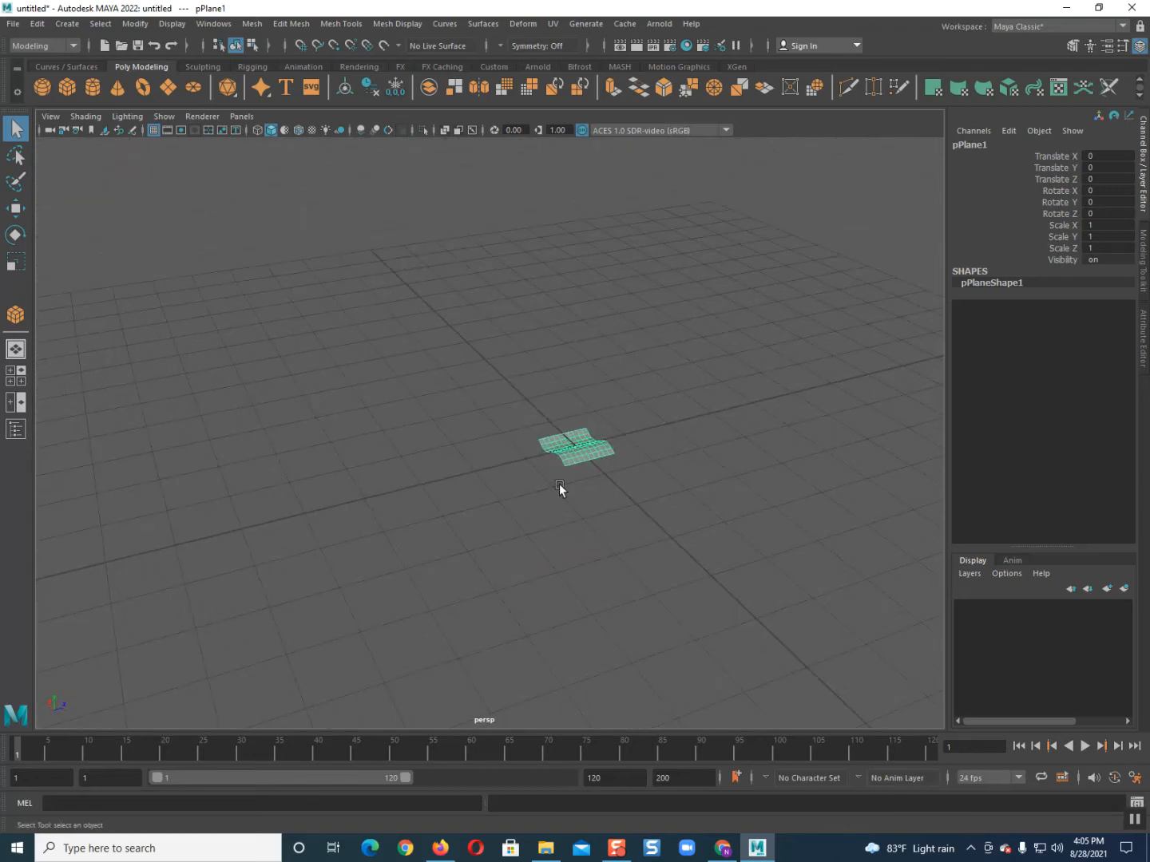
pyautogui.press('r')
pyautogui.moveTo(622, 434); pyautogui.dragTo(1110, 428)
pyautogui.hotkey('ctrl', 'z')
pyautogui.moveTo(621, 464); pyautogui.dragTo(1002, 412)
# Step: Duplicate the wavy strip and place the copy edge to edge beside it, at a Translate X of about 0.995
pyautogui.keyDown('alt'); pyautogui.moveTo(525, 526); pyautogui.dragTo(555, 518); pyautogui.keyUp('alt')
pyautogui.press('w')
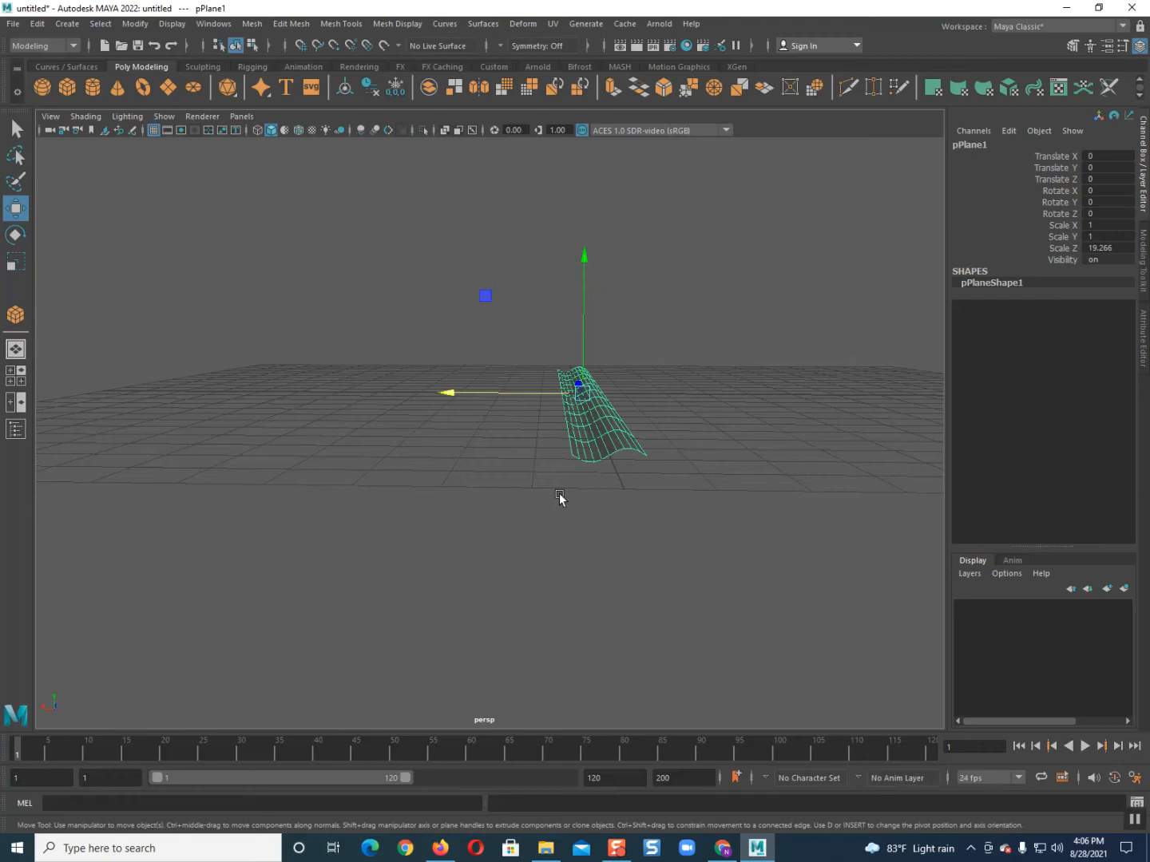
pyautogui.moveTo(528, 398)
pyautogui.keyDown('shift'); pyautogui.mouseDown()
pyautogui.moveTo(484, 389)
pyautogui.moveTo(529, 500)
pyautogui.mouseUp(); pyautogui.keyUp('shift')
pyautogui.keyDown('alt'); pyautogui.moveTo(485, 612); pyautogui.dragTo(531, 596); pyautogui.keyUp('alt')
pyautogui.scroll(3, 528, 595)
pyautogui.keyDown('alt'); pyautogui.moveTo(530, 592); pyautogui.dragTo(503, 529, button='middle'); pyautogui.keyUp('alt')
pyautogui.keyDown('alt'); pyautogui.moveTo(504, 530); pyautogui.dragTo(498, 521, button='right'); pyautogui.keyUp('alt')
pyautogui.keyDown('alt'); pyautogui.moveTo(498, 521); pyautogui.dragTo(499, 518, button='middle'); pyautogui.keyUp('alt')
pyautogui.moveTo(541, 347); pyautogui.dragTo(539, 345)
pyautogui.keyDown('alt'); pyautogui.moveTo(531, 427); pyautogui.dragTo(588, 468); pyautogui.keyUp('alt')
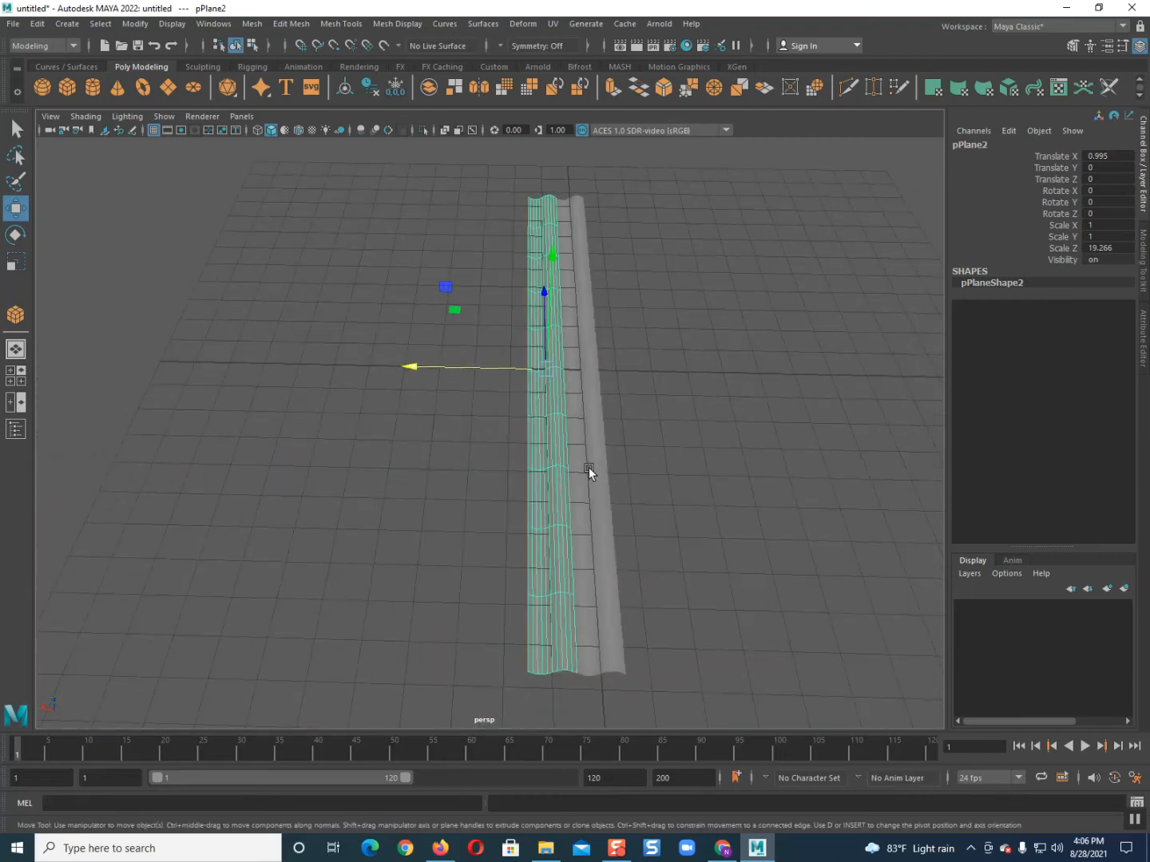
# Step: Repeat the offset duplication 19 times to extend the row of wavy strips along X into a wide corrugated sheet
pyautogui.hotkey('shift', 'd')
pyautogui.hotkey('shift', 'd')
pyautogui.hotkey('shift', 'd')
pyautogui.hotkey('shift', 'd')
pyautogui.hotkey('shift', 'd')
pyautogui.hotkey('shift', 'd')
pyautogui.hotkey('shift', 'd')
pyautogui.hotkey('shift', 'd')
pyautogui.hotkey('shift', 'd')
pyautogui.hotkey('shift', 'd')
pyautogui.hotkey('shift', 'd')
pyautogui.hotkey('shift', 'd')
pyautogui.hotkey('shift', 'd')
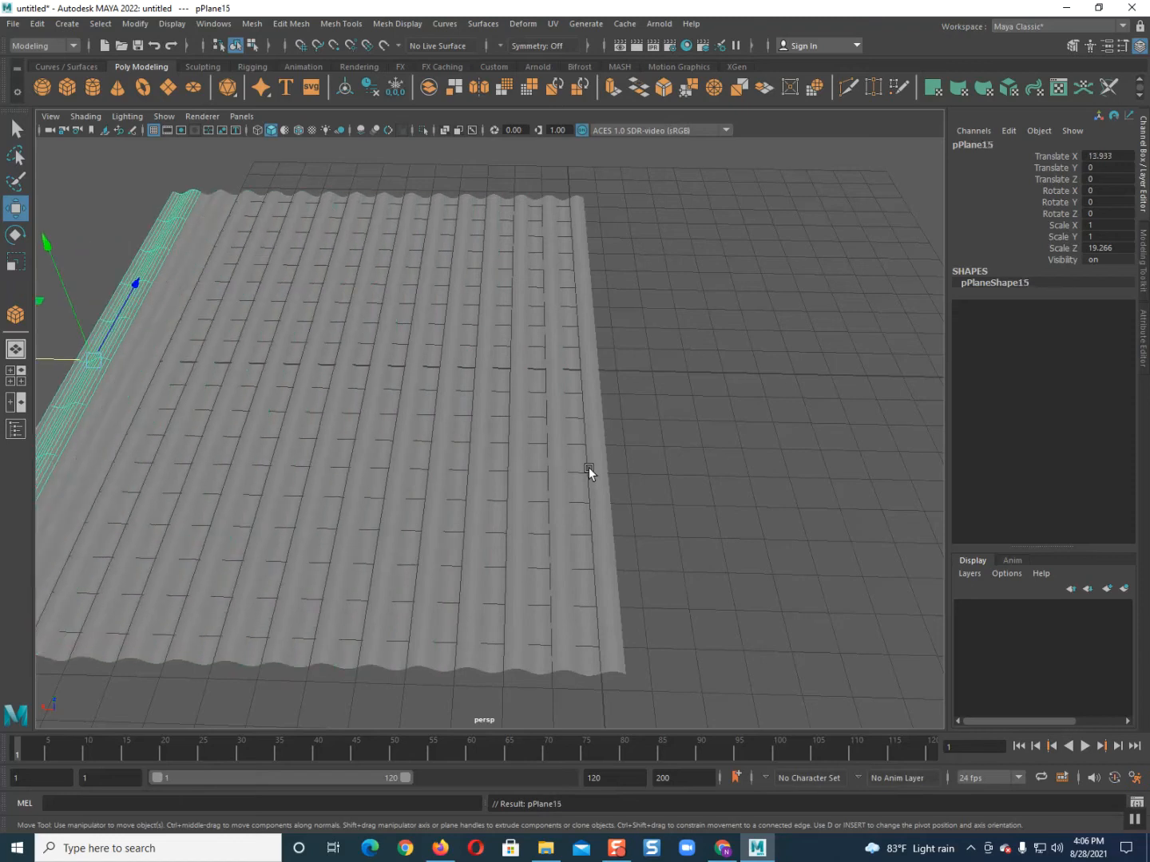
pyautogui.hotkey('shift', 'd')
pyautogui.hotkey('shift', 'd')
pyautogui.hotkey('shift', 'd')
pyautogui.hotkey('shift', 'd')
pyautogui.hotkey('shift', 'd')
pyautogui.hotkey('shift', 'd')
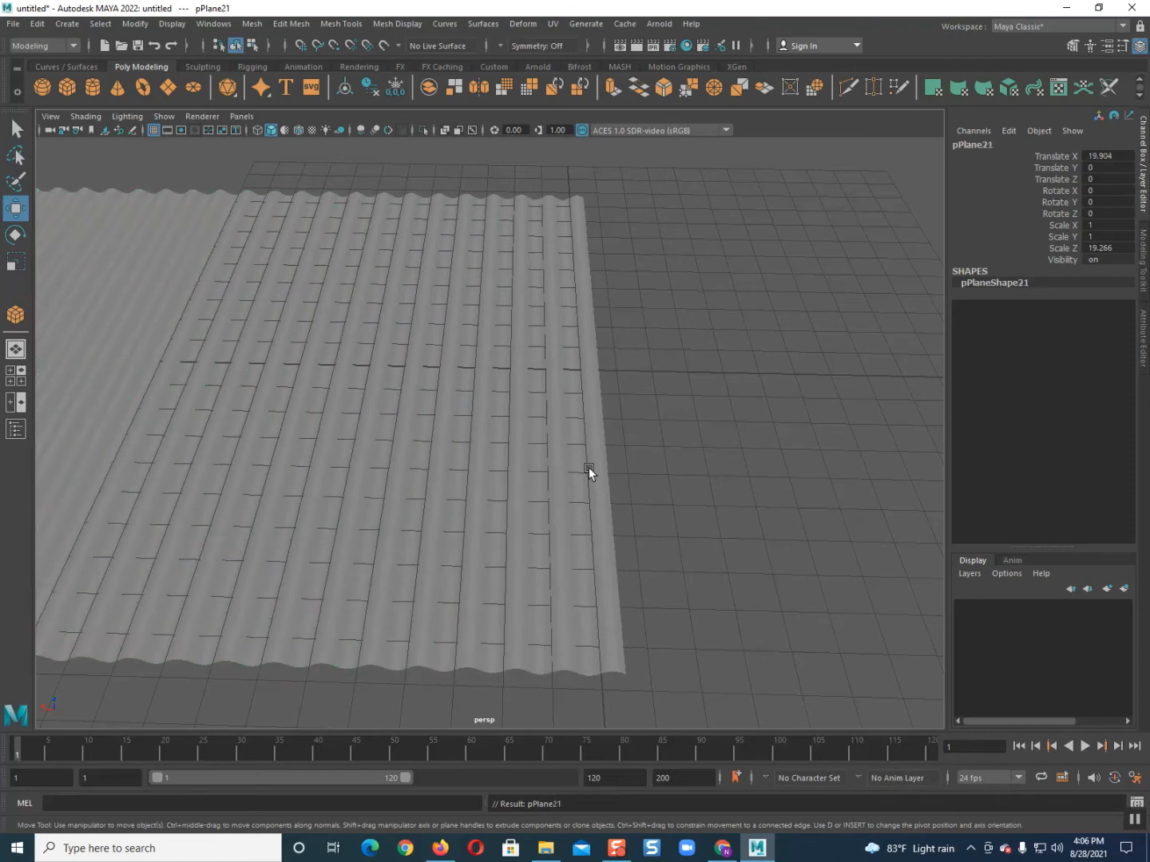
# Step: Select all the wavy strips and combine them into a single mesh
pyautogui.scroll(-4, 790, 530)
pyautogui.keyDown('alt'); pyautogui.moveTo(479, 523); pyautogui.dragTo(630, 492); pyautogui.keyUp('alt')
pyautogui.moveTo(570, 316); pyautogui.dragTo(631, 570)
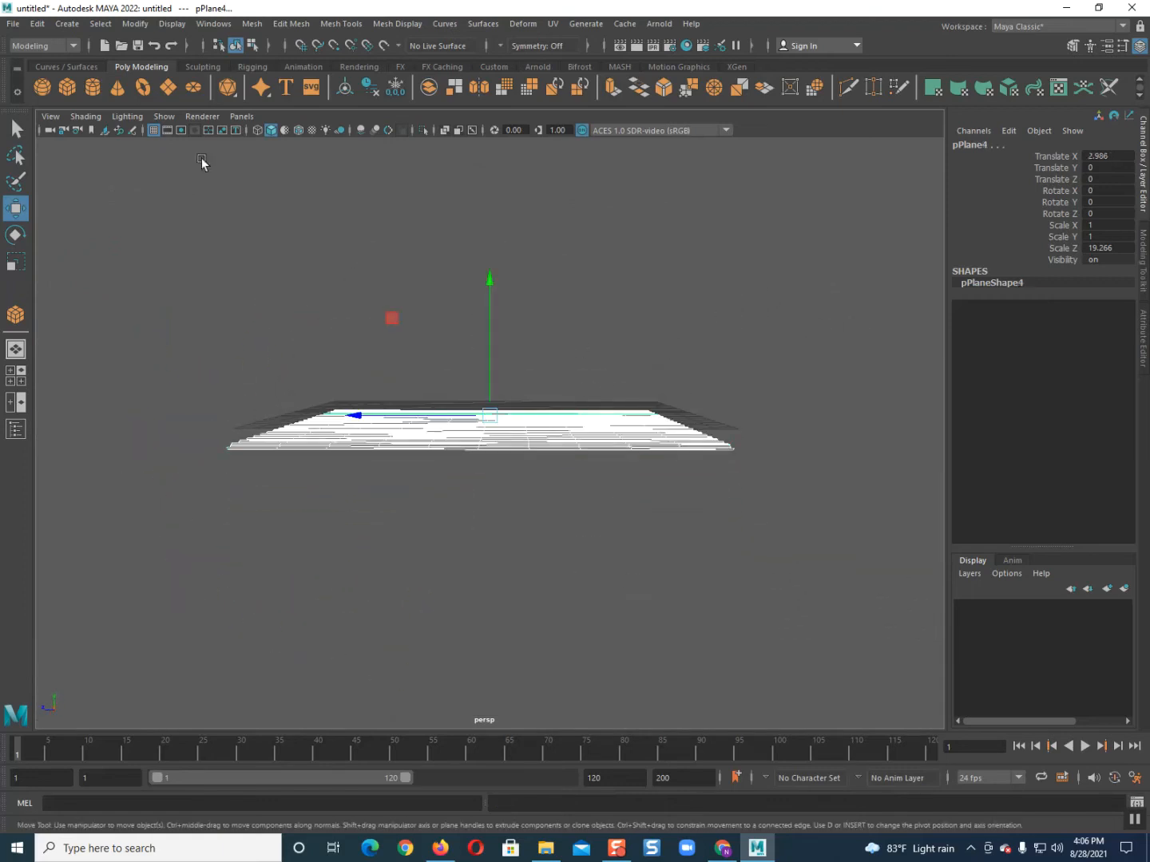
pyautogui.click(252, 24)
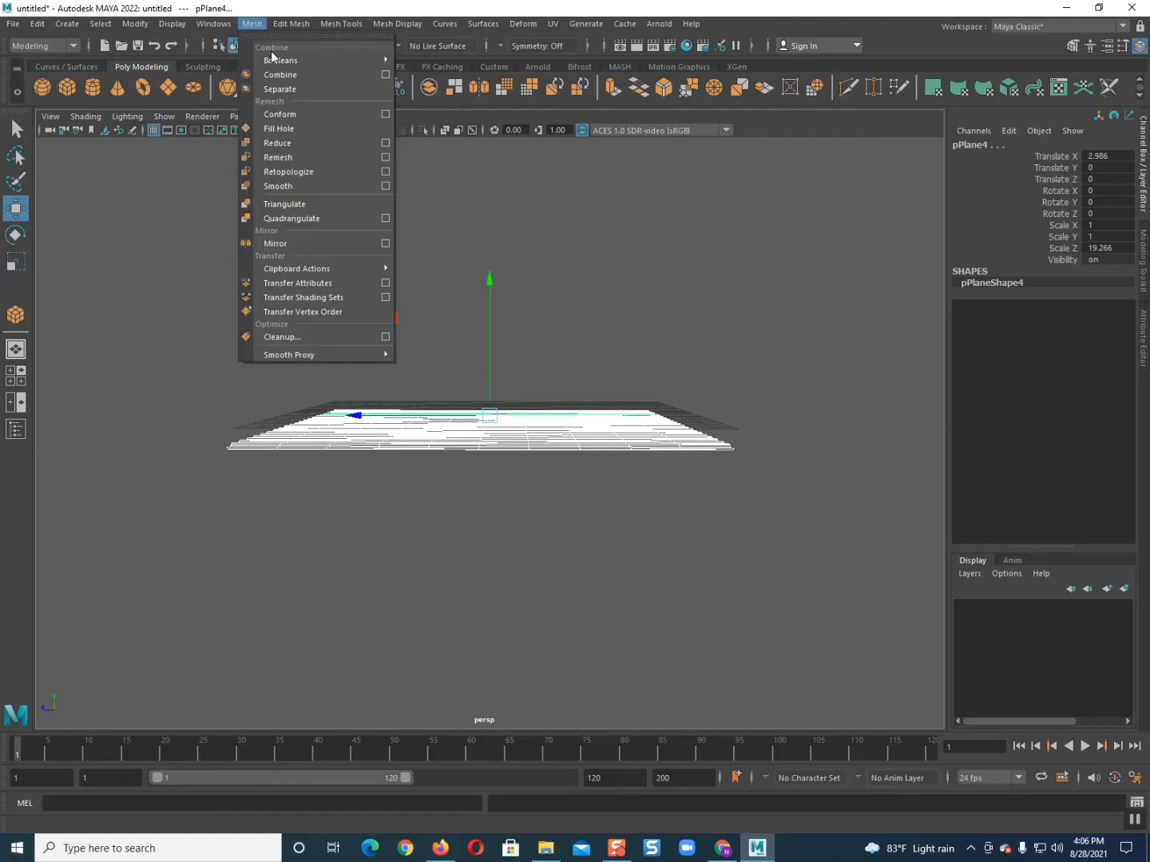
pyautogui.click(286, 72)
pyautogui.keyDown('alt'); pyautogui.moveTo(361, 308); pyautogui.dragTo(354, 352); pyautogui.keyUp('alt')
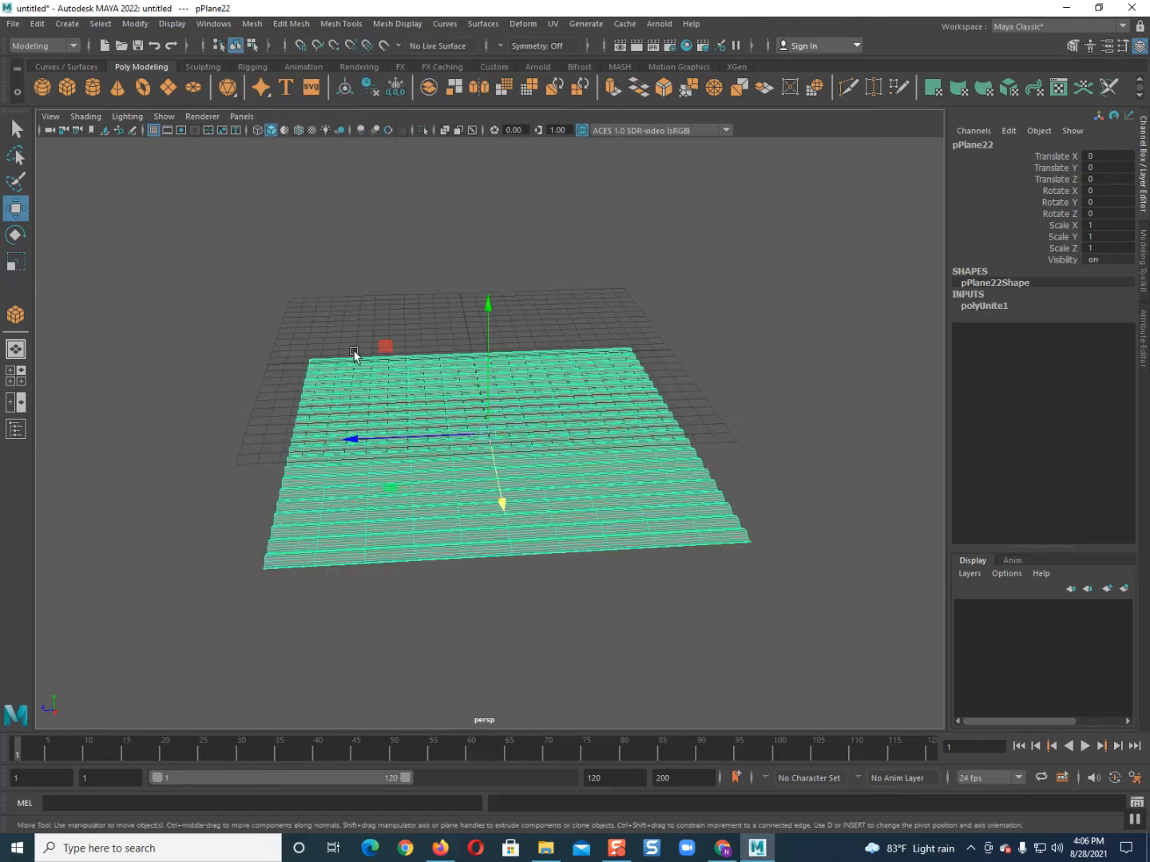
# Step: Hide the grid in the perspective view and clear the selection of the combined sheet
pyautogui.click(154, 130)
pyautogui.keyDown('alt'); pyautogui.moveTo(439, 528); pyautogui.dragTo(504, 511); pyautogui.keyUp('alt')
pyautogui.click(187, 357)
pyautogui.scroll(3, 376, 519)
# Step: Extrude the combined corrugated sheet with a Local Translate Z of 0.064 to thicken it, and return to object mode
pyautogui.click(378, 427)
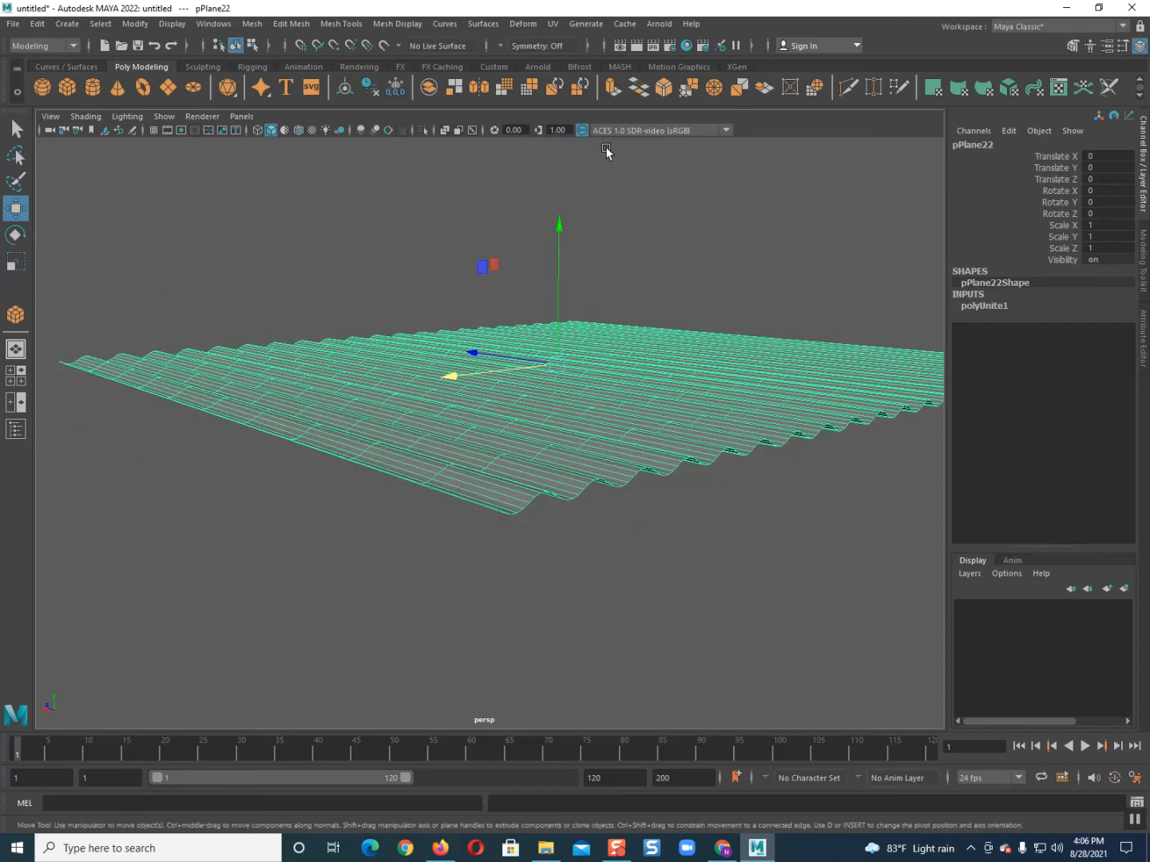
pyautogui.click(613, 87)
pyautogui.moveTo(299, 285); pyautogui.dragTo(296, 283)
pyautogui.moveTo(377, 392); pyautogui.dragTo(464, 362, button='right')
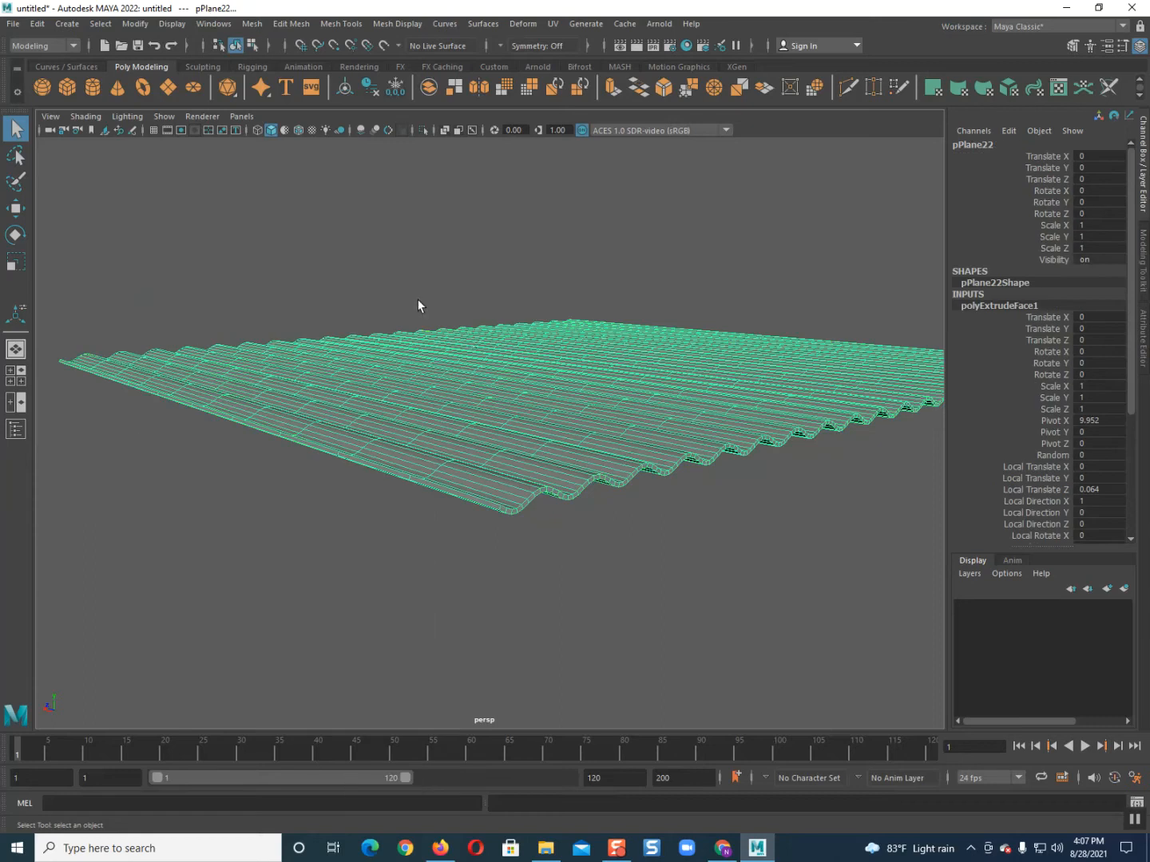
pyautogui.click(376, 267)
# Step: Examine the thickened sheet's surface, wavy edges and strip seams from several angles and close up
pyautogui.keyDown('alt'); pyautogui.moveTo(434, 407); pyautogui.dragTo(294, 477); pyautogui.keyUp('alt')
pyautogui.keyDown('alt'); pyautogui.moveTo(295, 477); pyautogui.dragTo(550, 565, button='right'); pyautogui.keyUp('alt')
pyautogui.moveTo(550, 565)
pyautogui.keyDown('alt'); pyautogui.mouseDown(button='middle')
pyautogui.moveTo(551, 470)
pyautogui.moveTo(516, 467)
pyautogui.moveTo(518, 452)
pyautogui.moveTo(467, 434)
pyautogui.mouseUp(button='middle'); pyautogui.keyUp('alt')
pyautogui.keyDown('alt'); pyautogui.moveTo(467, 434); pyautogui.dragTo(615, 543); pyautogui.keyUp('alt')
pyautogui.scroll(-3, 554, 556)
pyautogui.click(522, 490)
pyautogui.scroll(3, 483, 547)
pyautogui.keyDown('alt'); pyautogui.moveTo(482, 547); pyautogui.dragTo(587, 542); pyautogui.keyUp('alt')
pyautogui.keyDown('alt'); pyautogui.moveTo(575, 557); pyautogui.dragTo(572, 572, button='middle'); pyautogui.keyUp('alt')
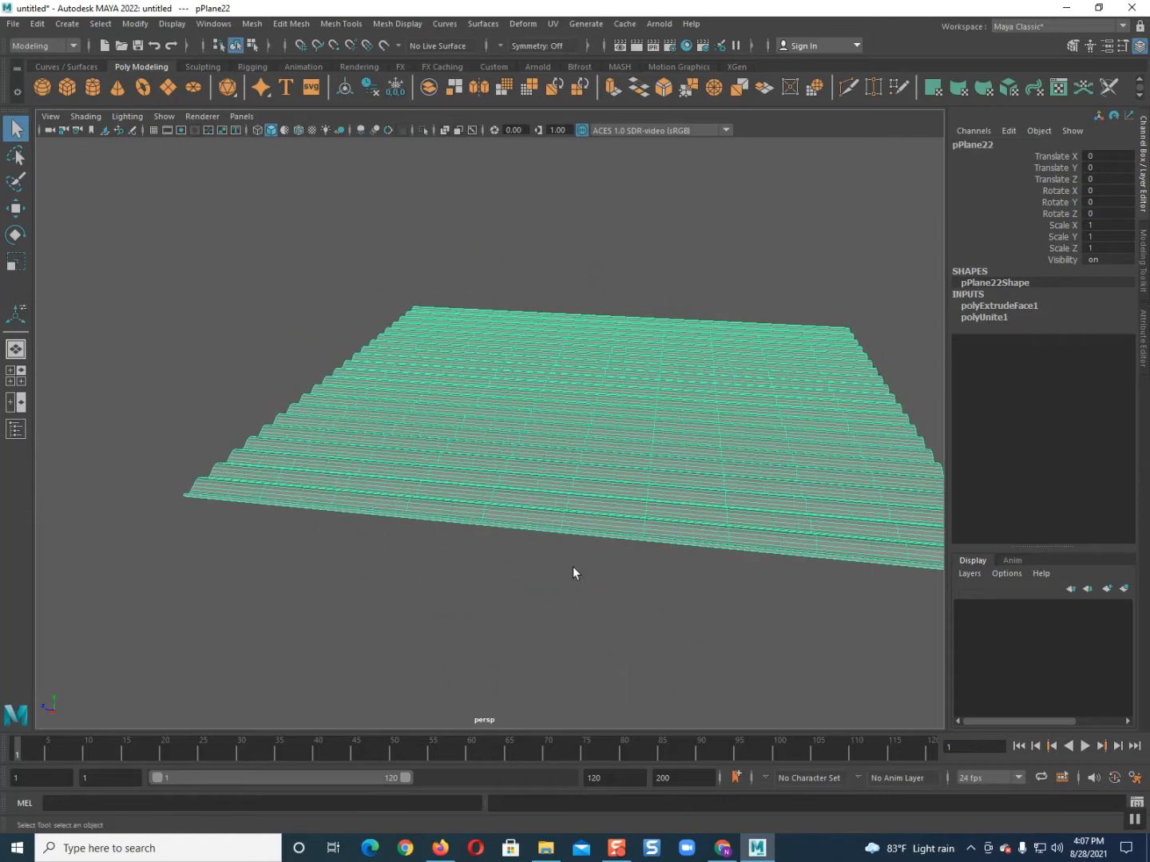
pyautogui.click(537, 583)
pyautogui.keyDown('alt'); pyautogui.moveTo(531, 581); pyautogui.dragTo(373, 482); pyautogui.keyUp('alt')
pyautogui.scroll(5, 435, 582)
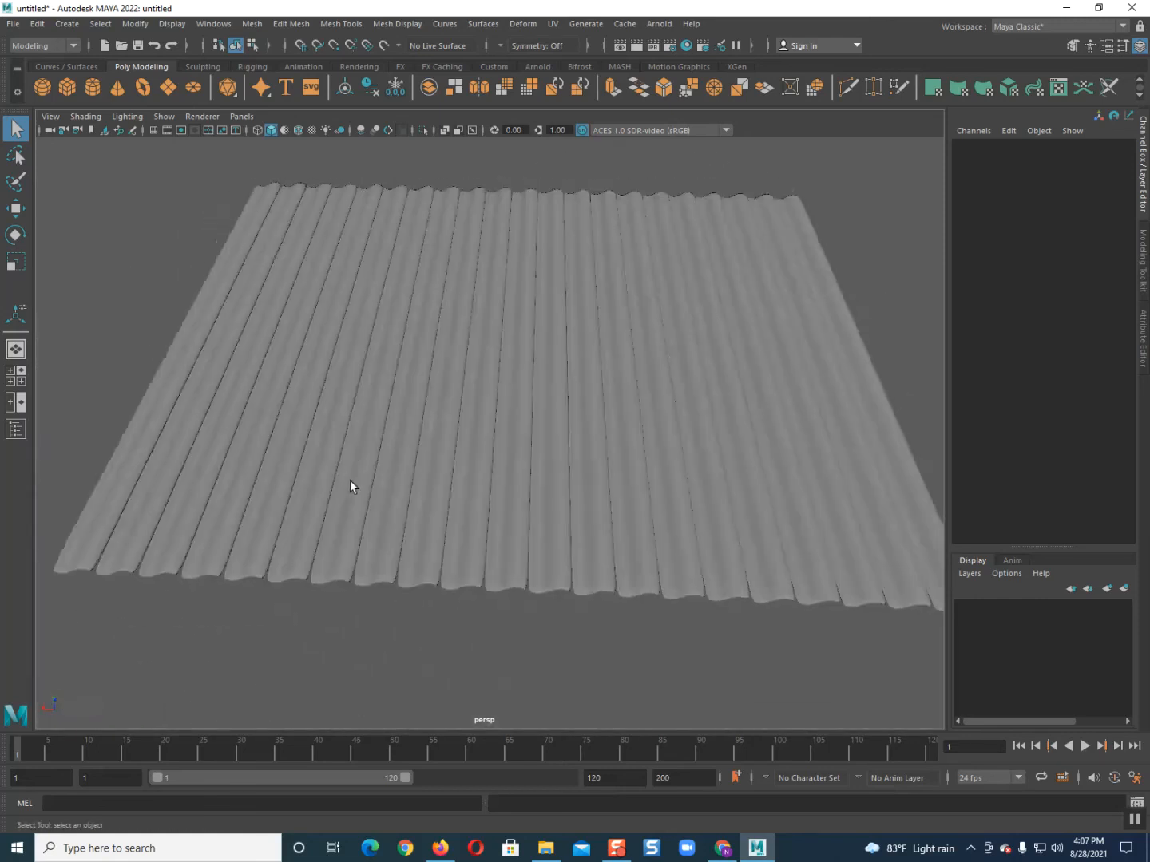
pyautogui.scroll(6, 404, 492)
pyautogui.keyDown('alt'); pyautogui.moveTo(403, 492); pyautogui.dragTo(407, 425, button='middle'); pyautogui.keyUp('alt')
pyautogui.scroll(4, 441, 472)
pyautogui.keyDown('alt'); pyautogui.moveTo(408, 450); pyautogui.dragTo(406, 443); pyautogui.keyUp('alt')
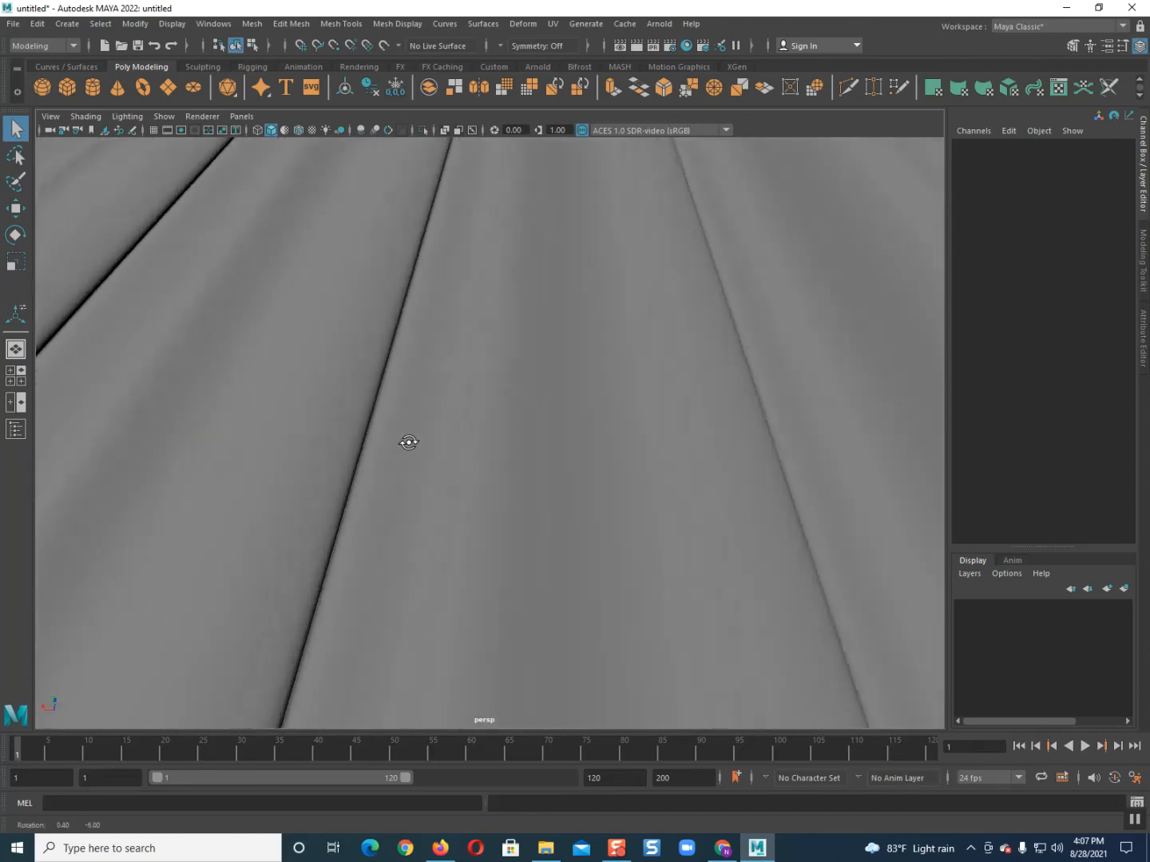
pyautogui.press('f')
pyautogui.scroll(-2, 492, 467)
pyautogui.moveTo(491, 467)
pyautogui.keyDown('alt'); pyautogui.mouseDown()
pyautogui.moveTo(483, 530)
pyautogui.moveTo(493, 491)
pyautogui.mouseUp(); pyautogui.keyUp('alt')
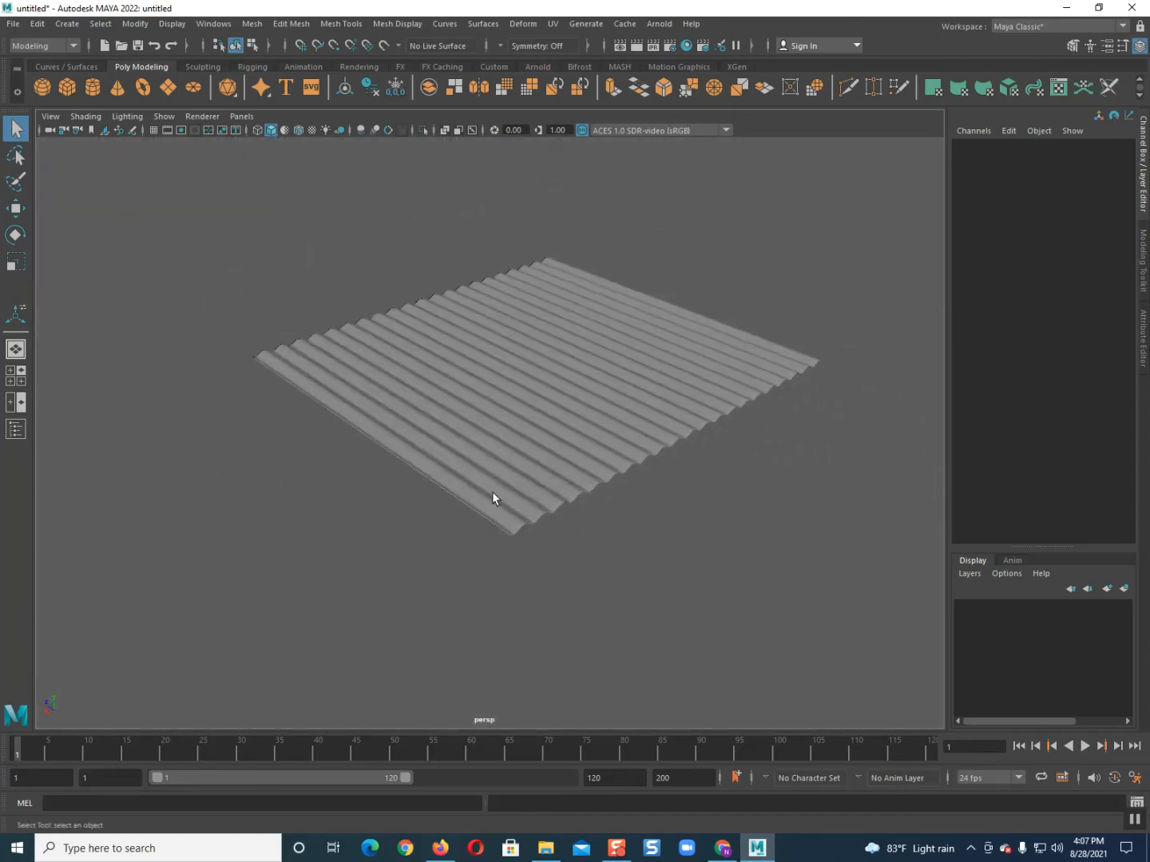
# Step: Try to smooth the corrugated sheet's mesh with the Smooth operation
pyautogui.click(516, 454)
pyautogui.scroll(2, 515, 443)
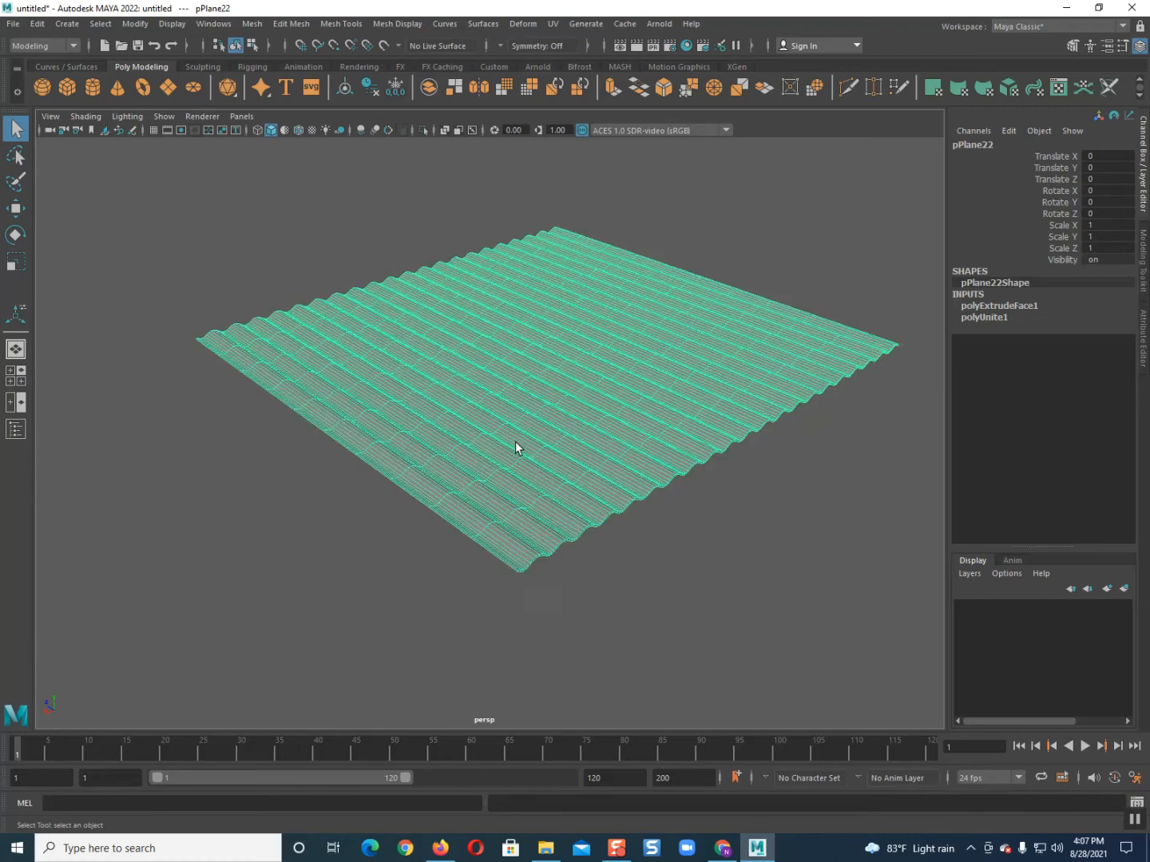
pyautogui.click(171, 453)
pyautogui.scroll(3, 507, 567)
pyautogui.keyDown('alt'); pyautogui.moveTo(507, 566); pyautogui.dragTo(449, 564); pyautogui.keyUp('alt')
pyautogui.click(436, 523)
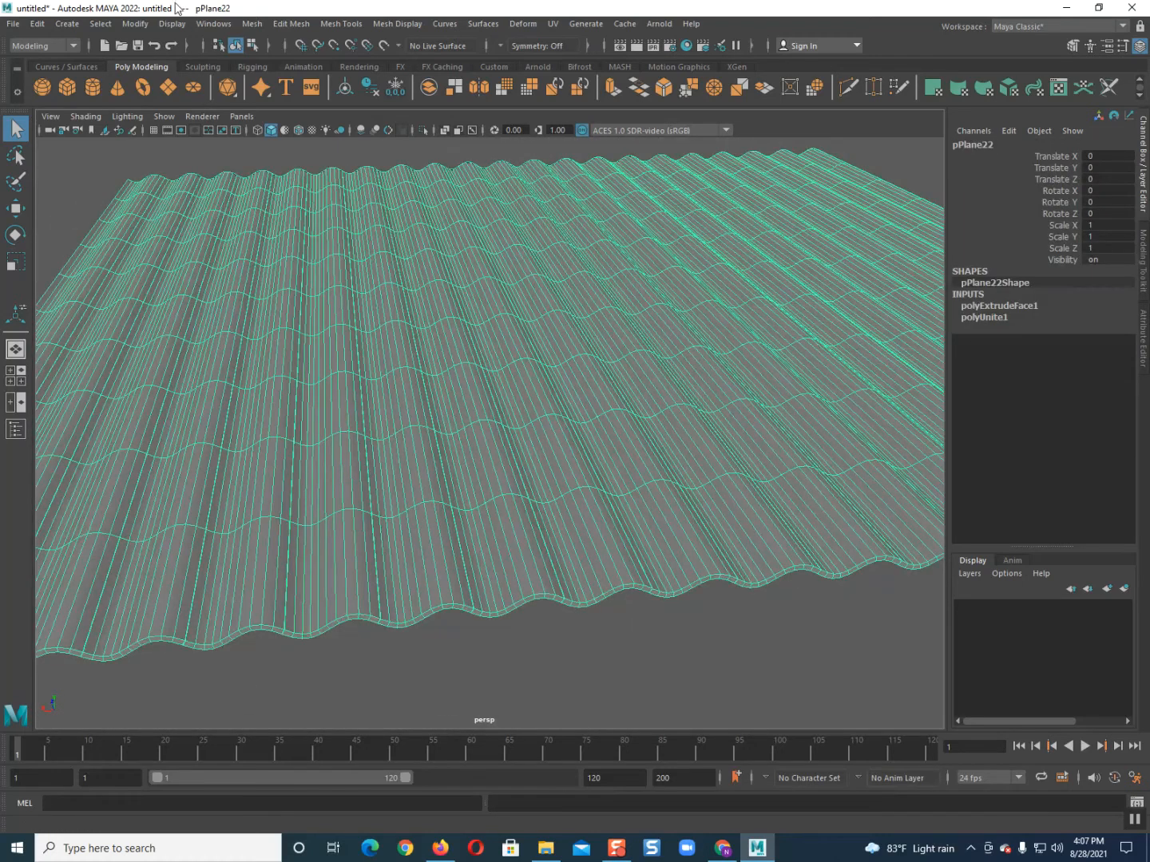
pyautogui.click(249, 25)
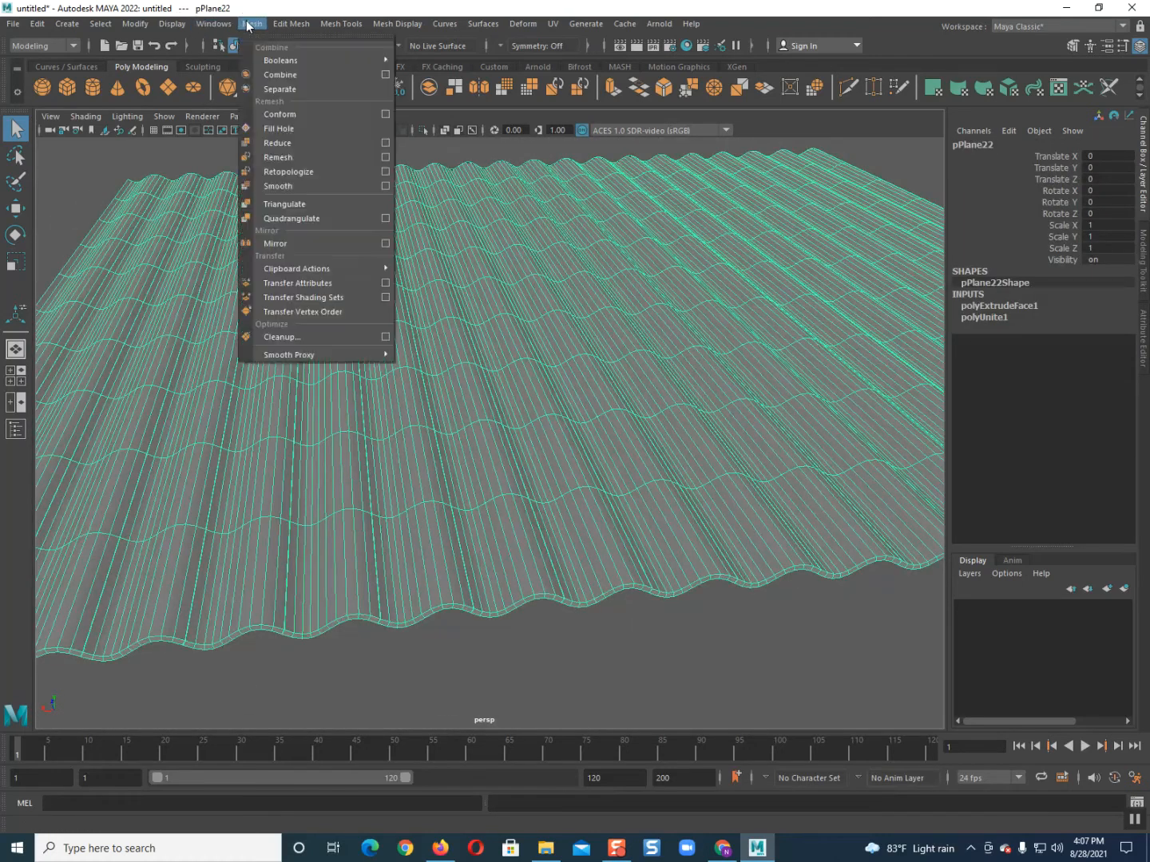
pyautogui.click(279, 186)
pyautogui.moveTo(436, 348); pyautogui.dragTo(493, 311, button='right')
# Step: Inspect the edges and seams of the smoothed sheet, and undo the smoothing
pyautogui.click(427, 638)
pyautogui.keyDown('alt'); pyautogui.moveTo(428, 638); pyautogui.dragTo(388, 633); pyautogui.keyUp('alt')
pyautogui.keyDown('alt'); pyautogui.moveTo(387, 632); pyautogui.dragTo(511, 657, button='right'); pyautogui.keyUp('alt')
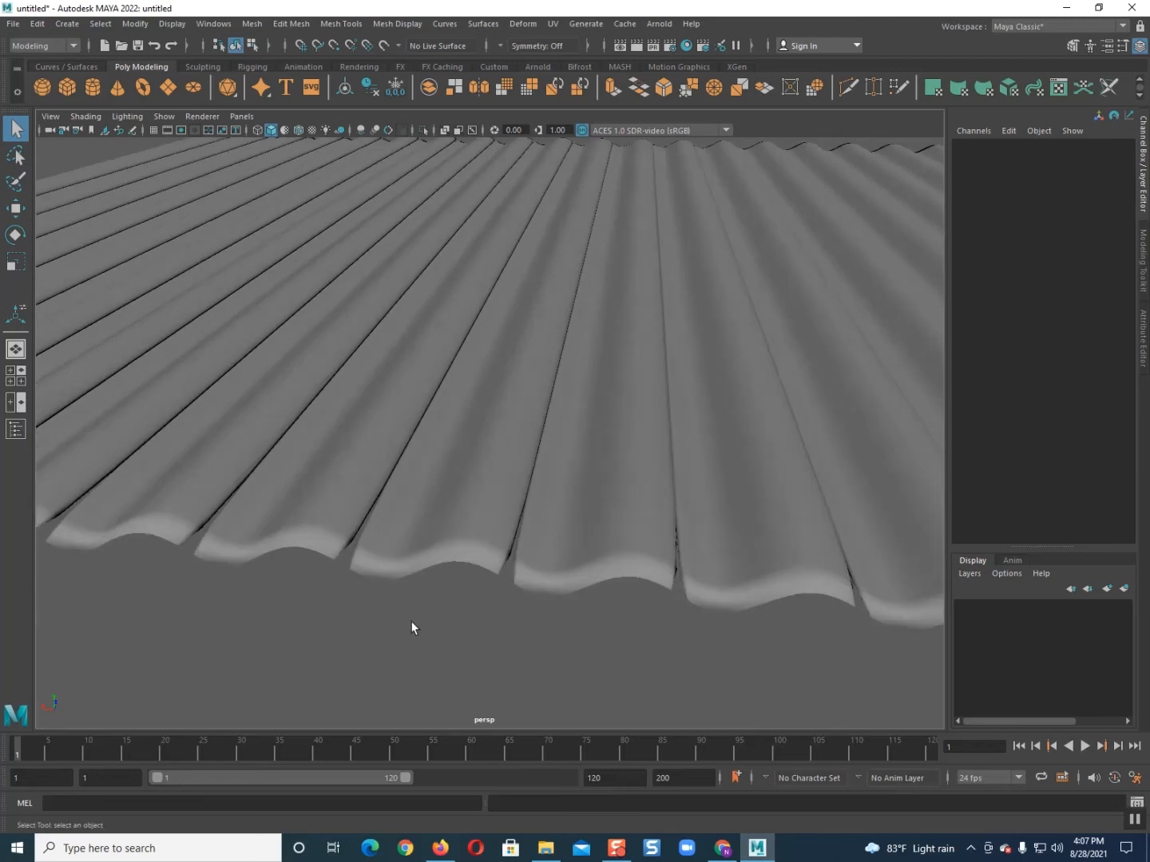
pyautogui.keyDown('alt'); pyautogui.moveTo(411, 622); pyautogui.dragTo(431, 589, button='middle'); pyautogui.keyUp('alt')
pyautogui.keyDown('alt'); pyautogui.moveTo(433, 590); pyautogui.dragTo(470, 506, button='right'); pyautogui.keyUp('alt')
pyautogui.keyDown('alt'); pyautogui.moveTo(469, 505); pyautogui.dragTo(497, 509); pyautogui.keyUp('alt')
pyautogui.keyDown('alt'); pyautogui.moveTo(497, 509); pyautogui.dragTo(533, 515, button='middle'); pyautogui.keyUp('alt')
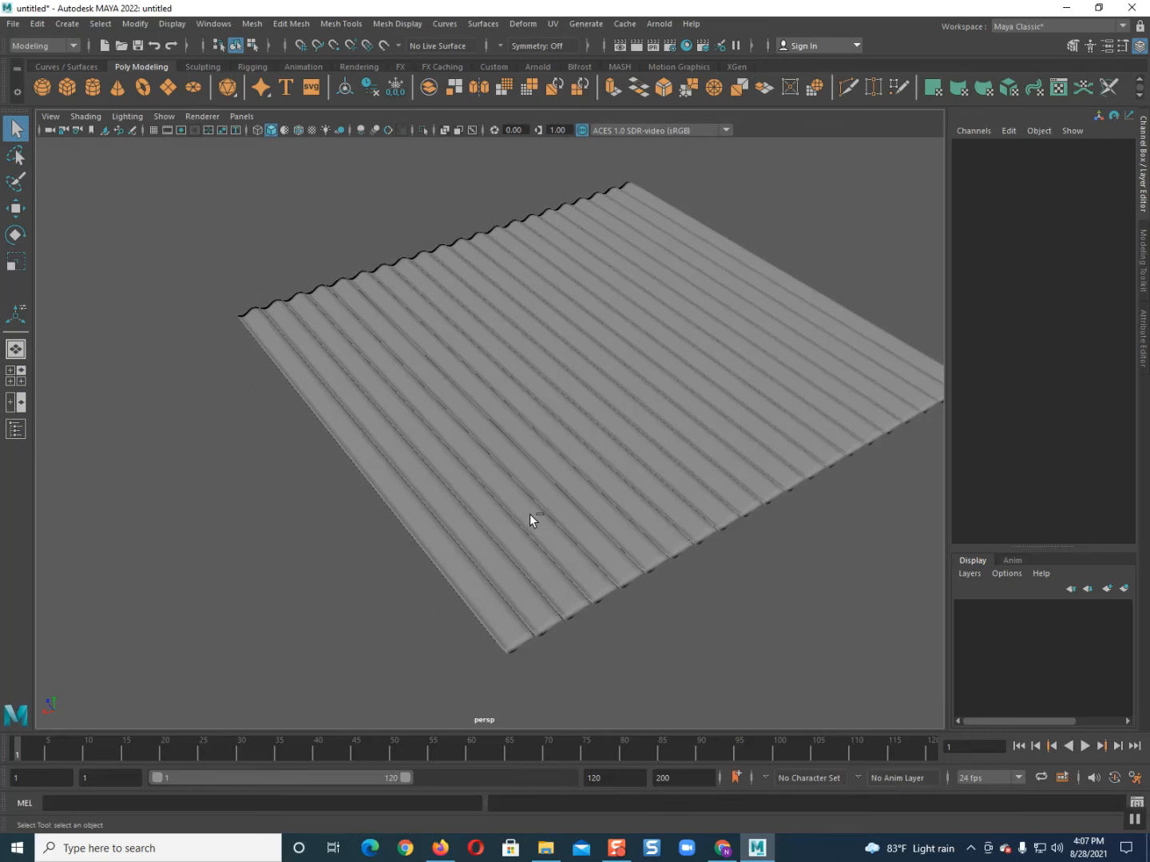
pyautogui.hotkey('ctrl', 'z')
pyautogui.hotkey('ctrl', 'z')
pyautogui.hotkey('ctrl', 'z')
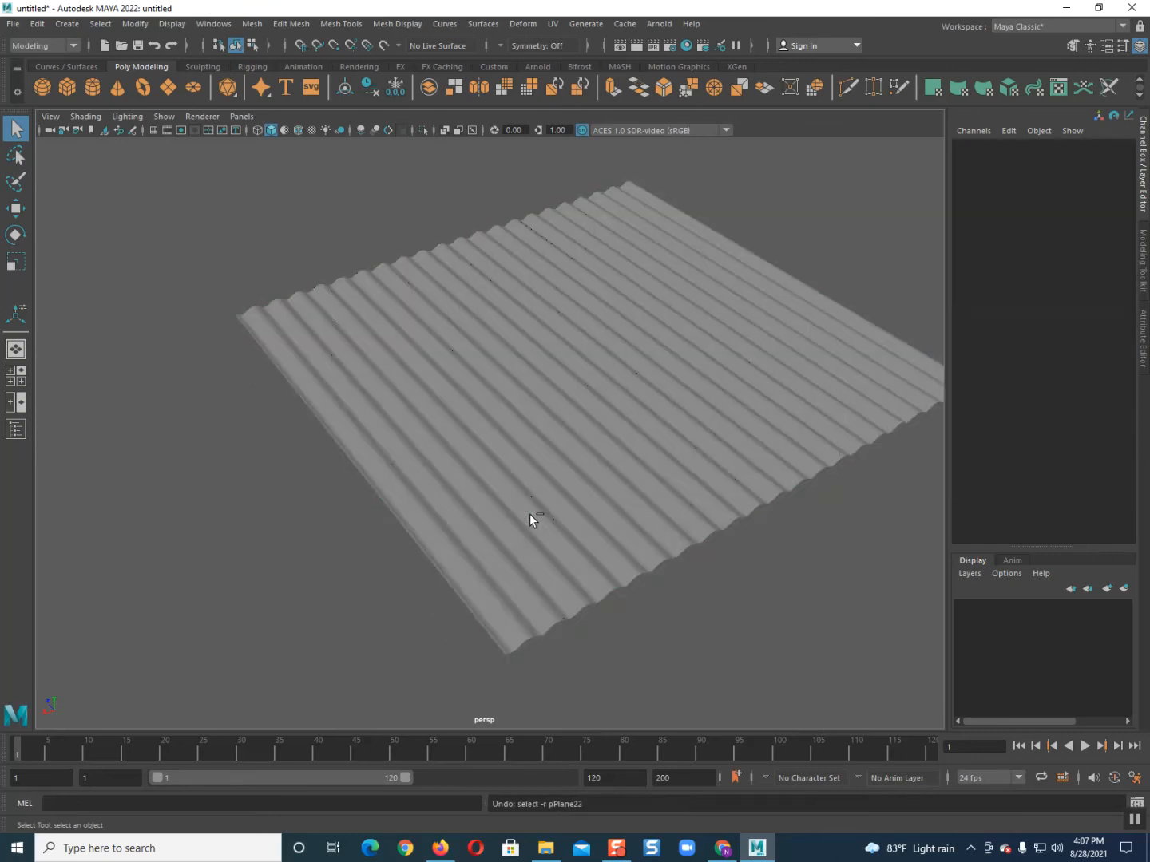
# Step: Preview the corrugated sheet in smooth mesh display near its wavy front edge and return to the normal display
pyautogui.keyDown('alt'); pyautogui.moveTo(530, 514); pyautogui.dragTo(473, 511); pyautogui.keyUp('alt')
pyautogui.scroll(5, 479, 511)
pyautogui.keyDown('alt'); pyautogui.moveTo(487, 511); pyautogui.dragTo(479, 428, button='middle'); pyautogui.keyUp('alt')
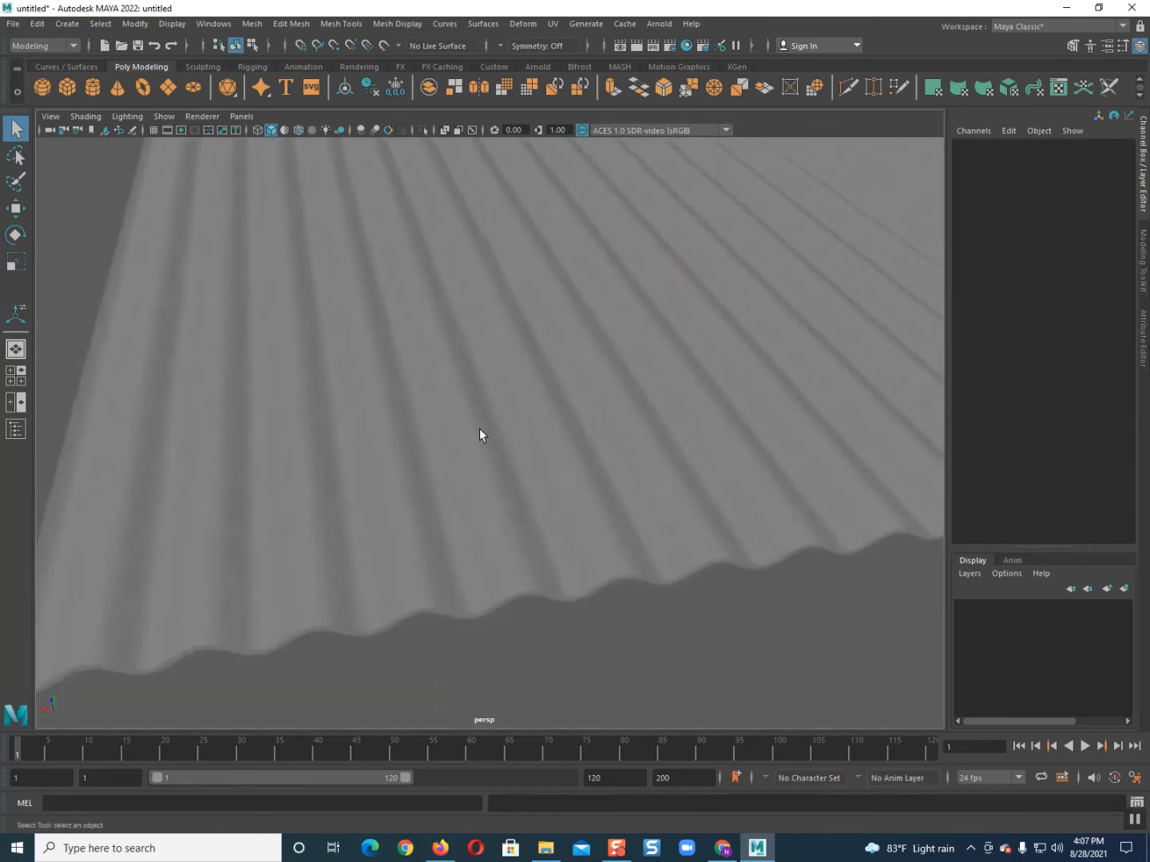
pyautogui.keyDown('alt'); pyautogui.moveTo(479, 428); pyautogui.dragTo(468, 425); pyautogui.keyUp('alt')
pyautogui.click(468, 431)
pyautogui.press('3')
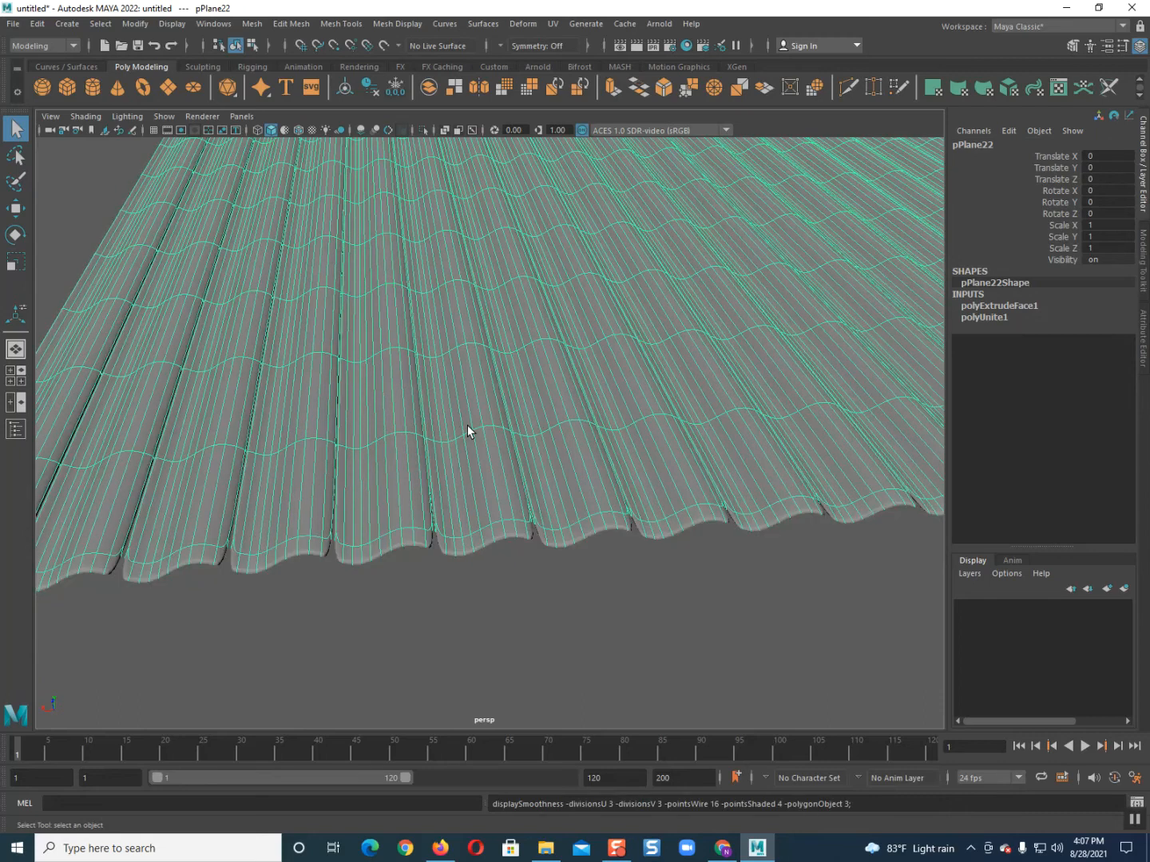
pyautogui.click(496, 613)
pyautogui.scroll(-5, 449, 502)
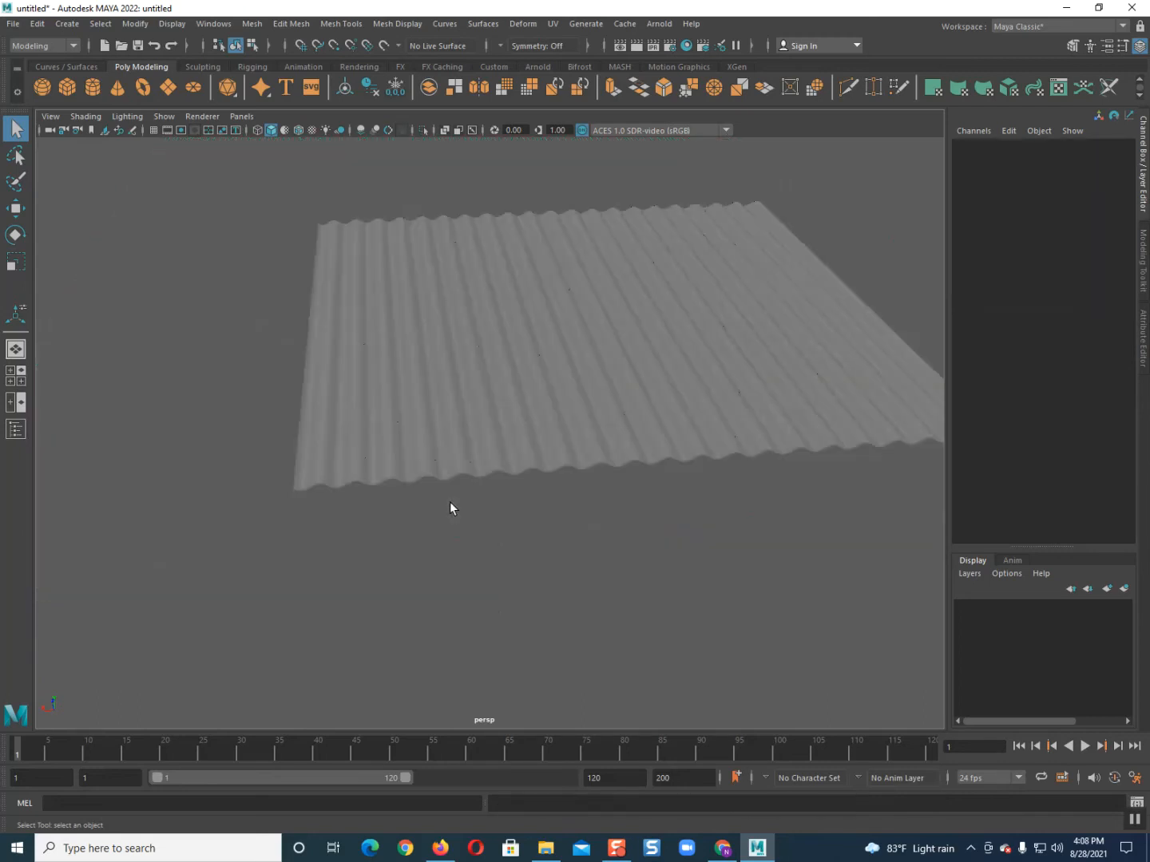
# Step: Rotate the corrugated sheet to a Rotate X of -45 to form one roof slope
pyautogui.keyDown('alt'); pyautogui.moveTo(440, 520); pyautogui.dragTo(520, 529); pyautogui.keyUp('alt')
pyautogui.scroll(-2, 521, 531)
pyautogui.keyDown('alt'); pyautogui.moveTo(521, 531); pyautogui.dragTo(521, 567, button='middle'); pyautogui.keyUp('alt')
pyautogui.keyDown('alt'); pyautogui.moveTo(521, 566); pyautogui.dragTo(559, 559); pyautogui.keyUp('alt')
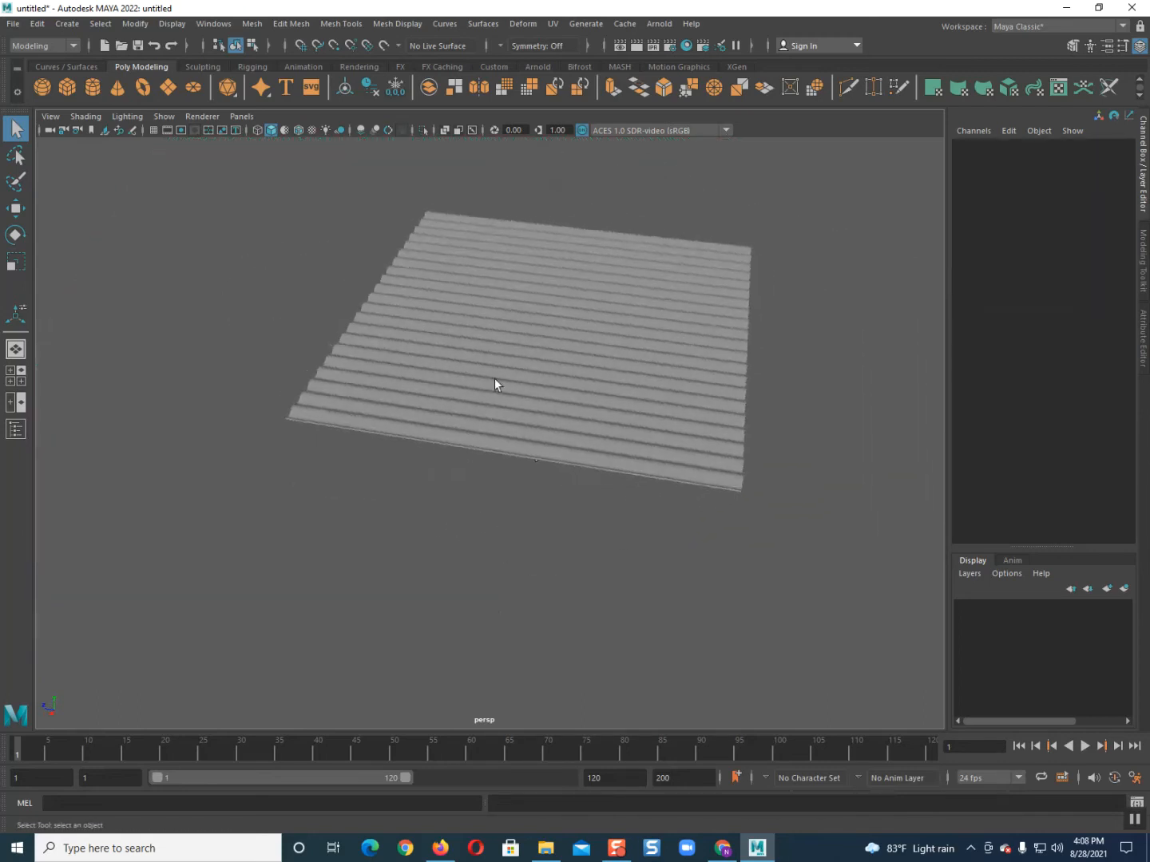
pyautogui.click(495, 384)
pyautogui.keyDown('alt'); pyautogui.moveTo(489, 377); pyautogui.dragTo(483, 389, button='middle'); pyautogui.keyUp('alt')
pyautogui.keyDown('alt'); pyautogui.moveTo(483, 390); pyautogui.dragTo(464, 459); pyautogui.keyUp('alt')
pyautogui.press('e')
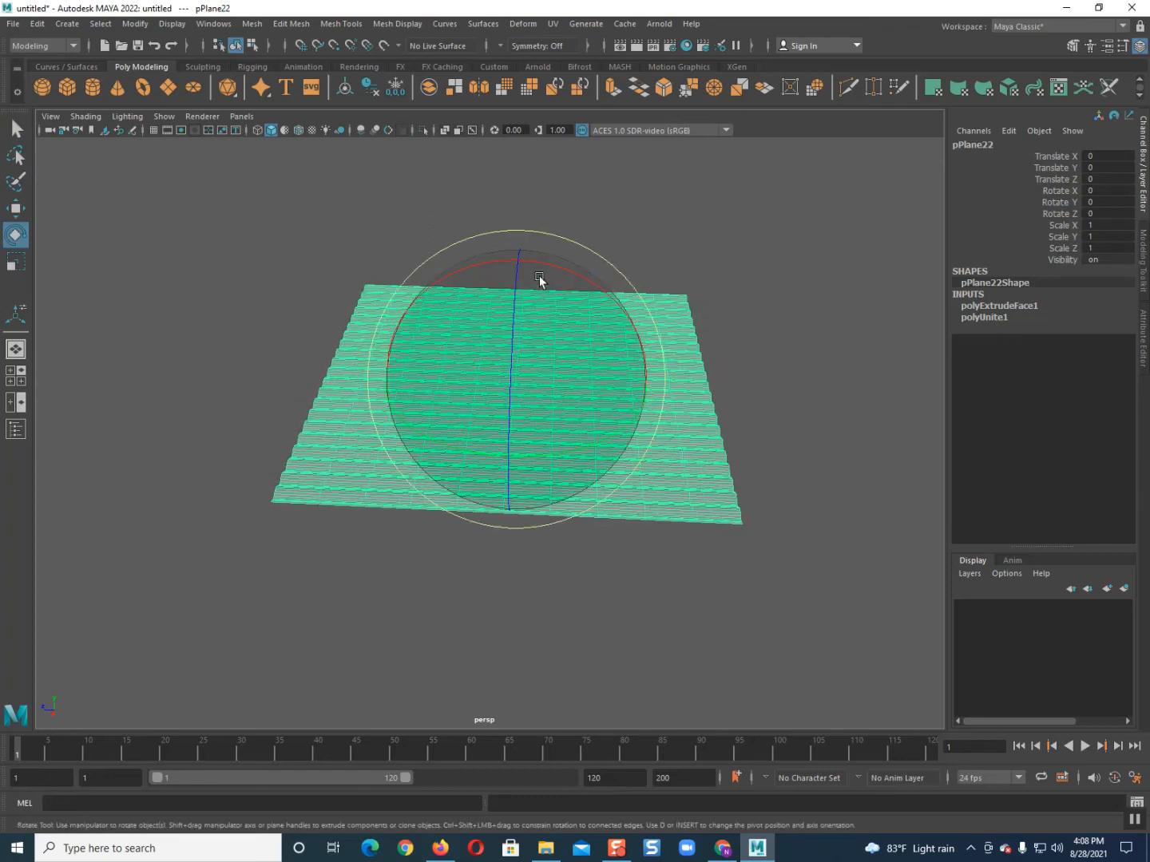
pyautogui.moveTo(535, 264); pyautogui.dragTo(572, 274)
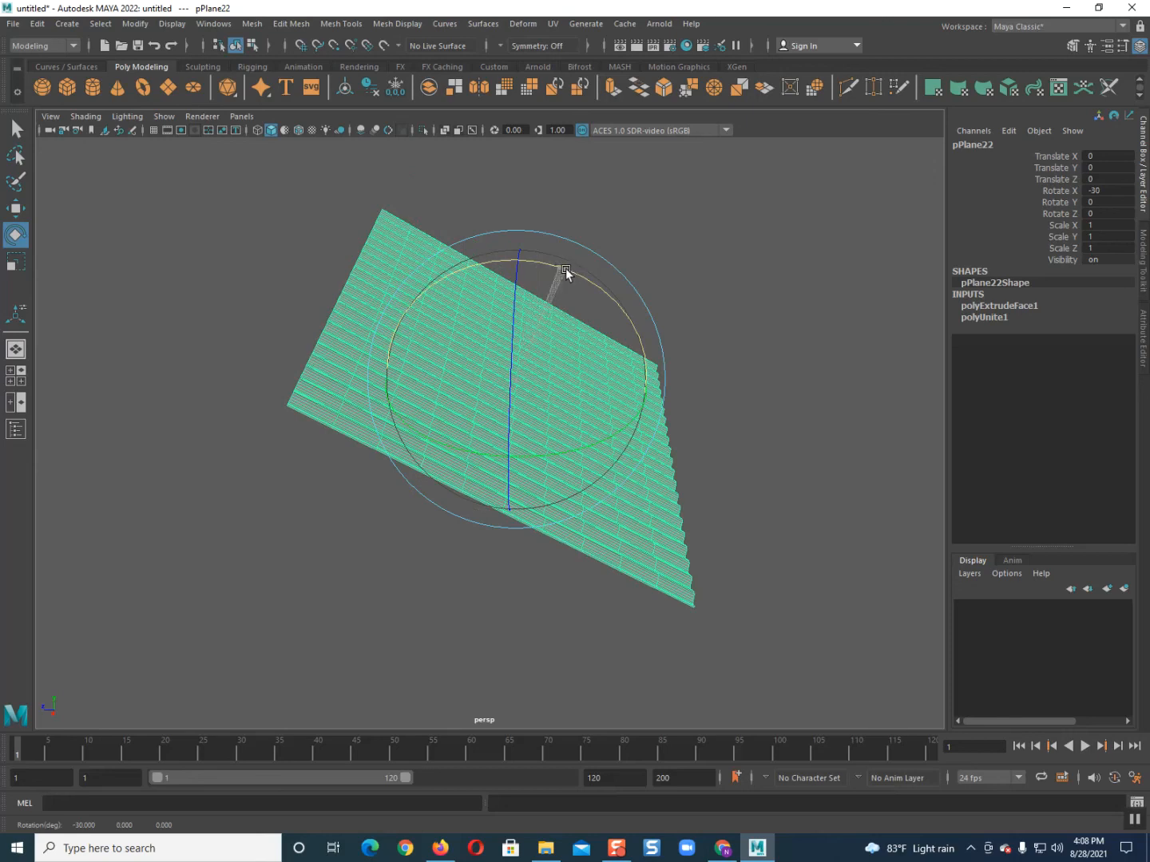
pyautogui.moveTo(564, 272); pyautogui.dragTo(548, 274)
# Step: Duplicate the tilted sheet, set the copy's Rotate X to 45, and place it at a Translate Z of about 13.562 to form a ridge
pyautogui.press('w')
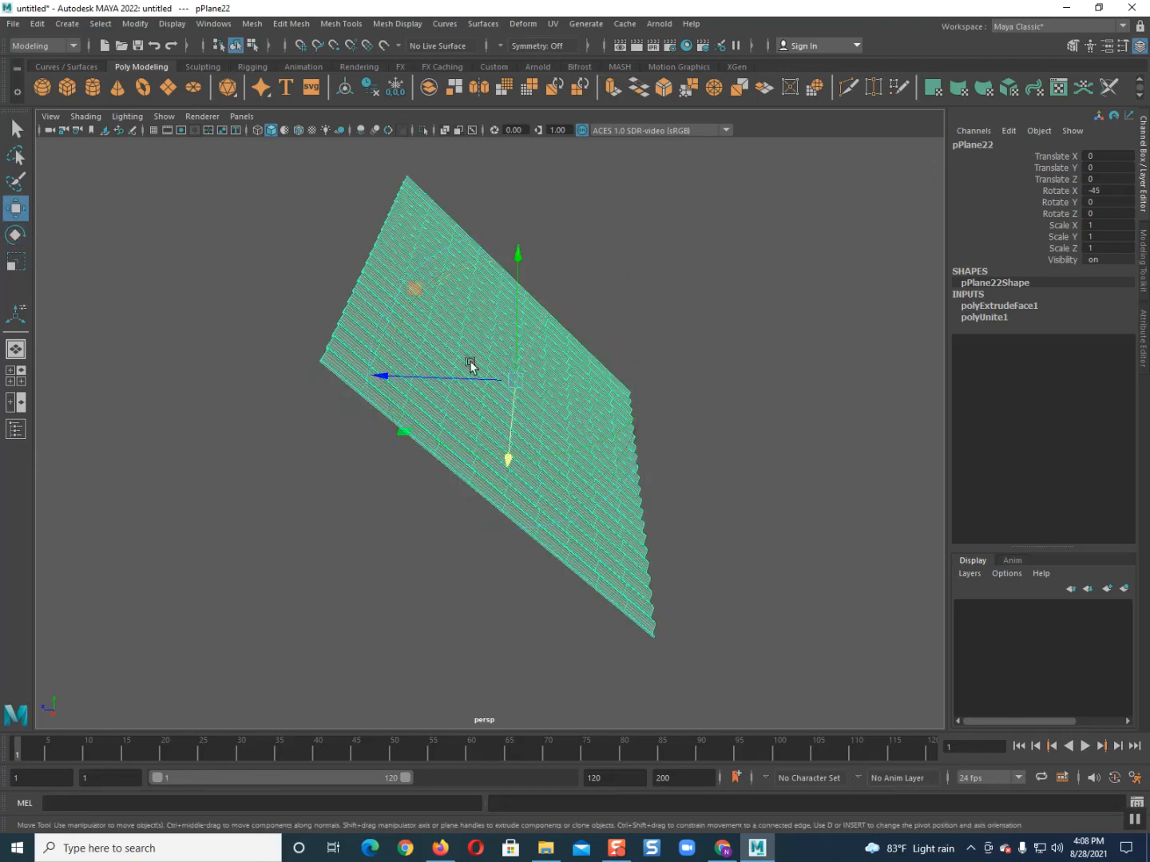
pyautogui.keyDown('shift'); pyautogui.moveTo(463, 375); pyautogui.dragTo(327, 372); pyautogui.keyUp('shift')
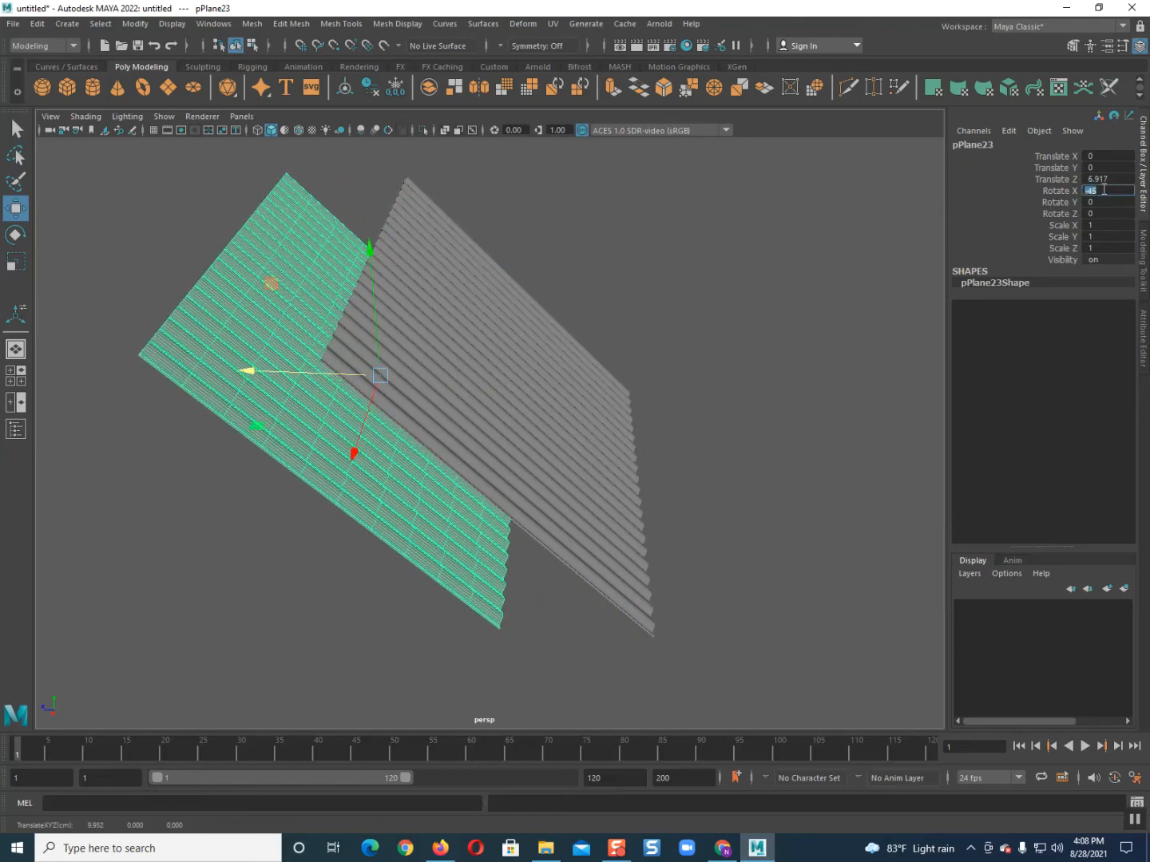
pyautogui.press('Return')
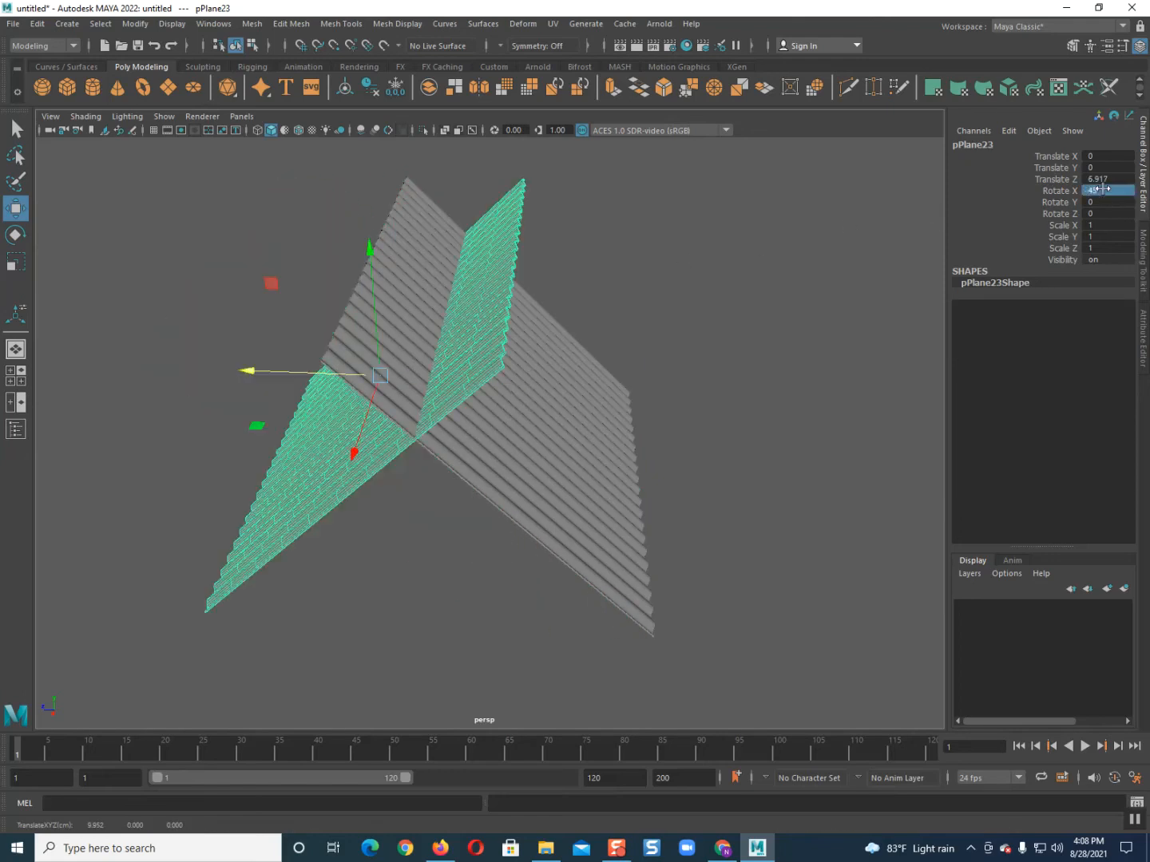
pyautogui.moveTo(312, 366); pyautogui.dragTo(187, 366)
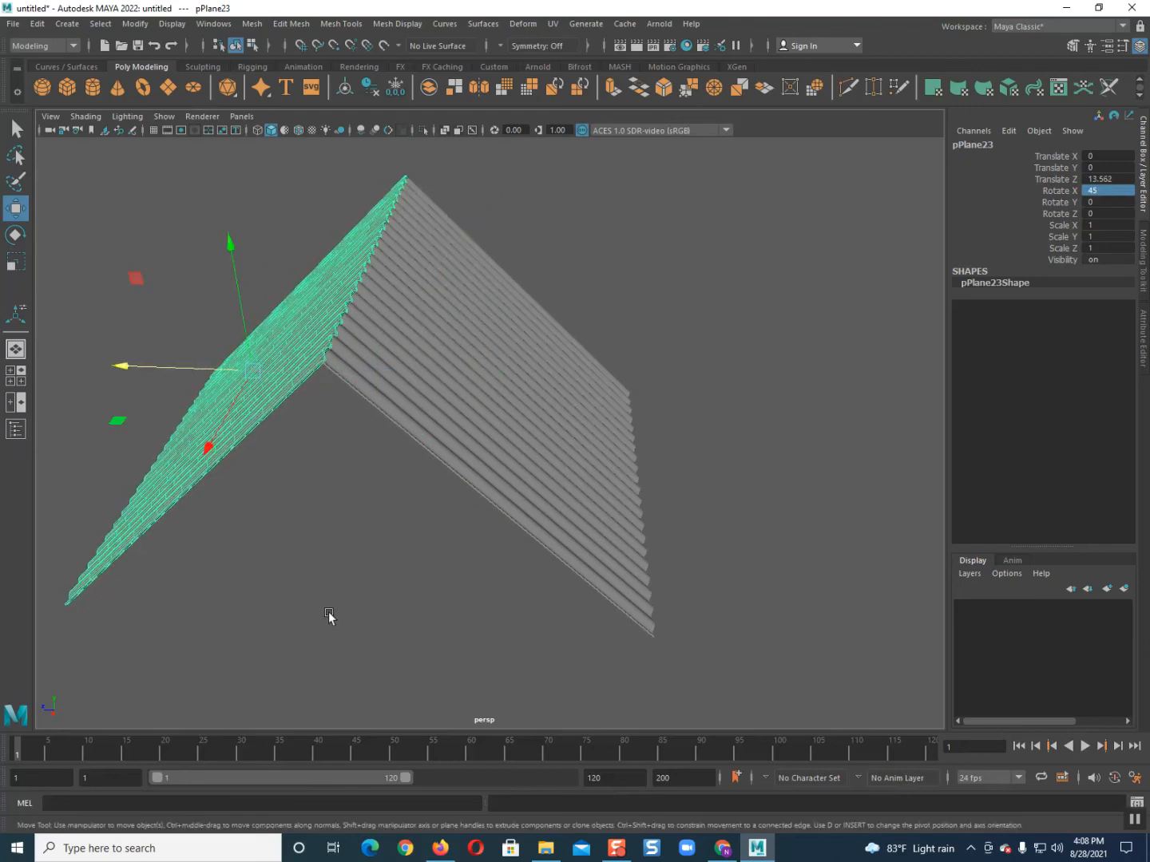
pyautogui.click(326, 583)
# Step: Examine the gabled roof from several sides, checking the ridge joint and the undersides of both sheets
pyautogui.keyDown('alt'); pyautogui.moveTo(324, 535); pyautogui.dragTo(477, 503); pyautogui.keyUp('alt')
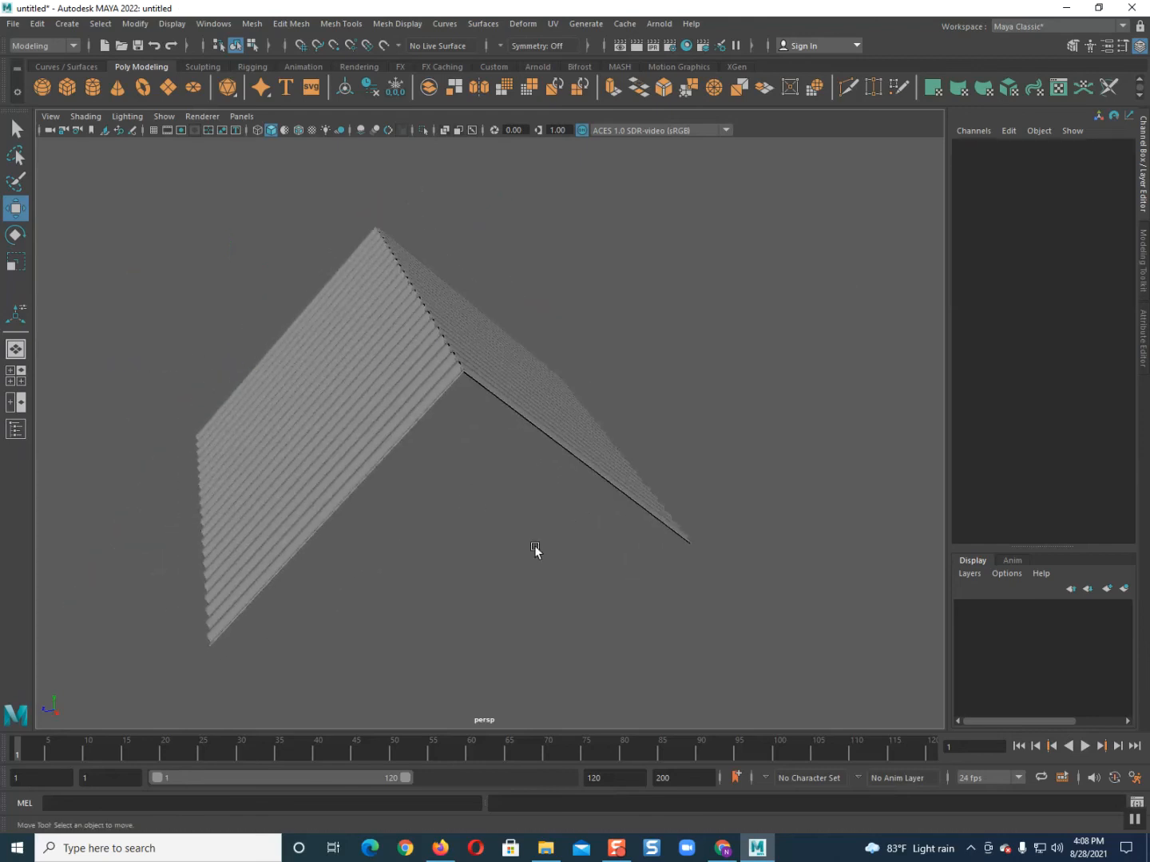
pyautogui.keyDown('alt'); pyautogui.moveTo(499, 590); pyautogui.dragTo(483, 465); pyautogui.keyUp('alt')
pyautogui.keyDown('alt'); pyautogui.moveTo(483, 464); pyautogui.dragTo(484, 496, button='right'); pyautogui.keyUp('alt')
pyautogui.keyDown('alt'); pyautogui.moveTo(484, 498); pyautogui.dragTo(551, 522); pyautogui.keyUp('alt')
pyautogui.keyDown('alt'); pyautogui.moveTo(550, 522); pyautogui.dragTo(484, 493, button='right'); pyautogui.keyUp('alt')
pyautogui.keyDown('alt'); pyautogui.moveTo(484, 493); pyautogui.dragTo(380, 549); pyautogui.keyUp('alt')
pyautogui.keyDown('alt'); pyautogui.moveTo(381, 550); pyautogui.dragTo(498, 367, button='right'); pyautogui.keyUp('alt')
pyautogui.keyDown('alt'); pyautogui.moveTo(499, 368); pyautogui.dragTo(388, 261); pyautogui.keyUp('alt')
pyautogui.keyDown('alt'); pyautogui.moveTo(388, 260); pyautogui.dragTo(352, 268, button='right'); pyautogui.keyUp('alt')
pyautogui.keyDown('alt'); pyautogui.moveTo(352, 268); pyautogui.dragTo(428, 291); pyautogui.keyUp('alt')
# Step: Assign a new Phong E material to both roof sheets and open the material's attributes
pyautogui.moveTo(317, 276); pyautogui.dragTo(1095, 380)
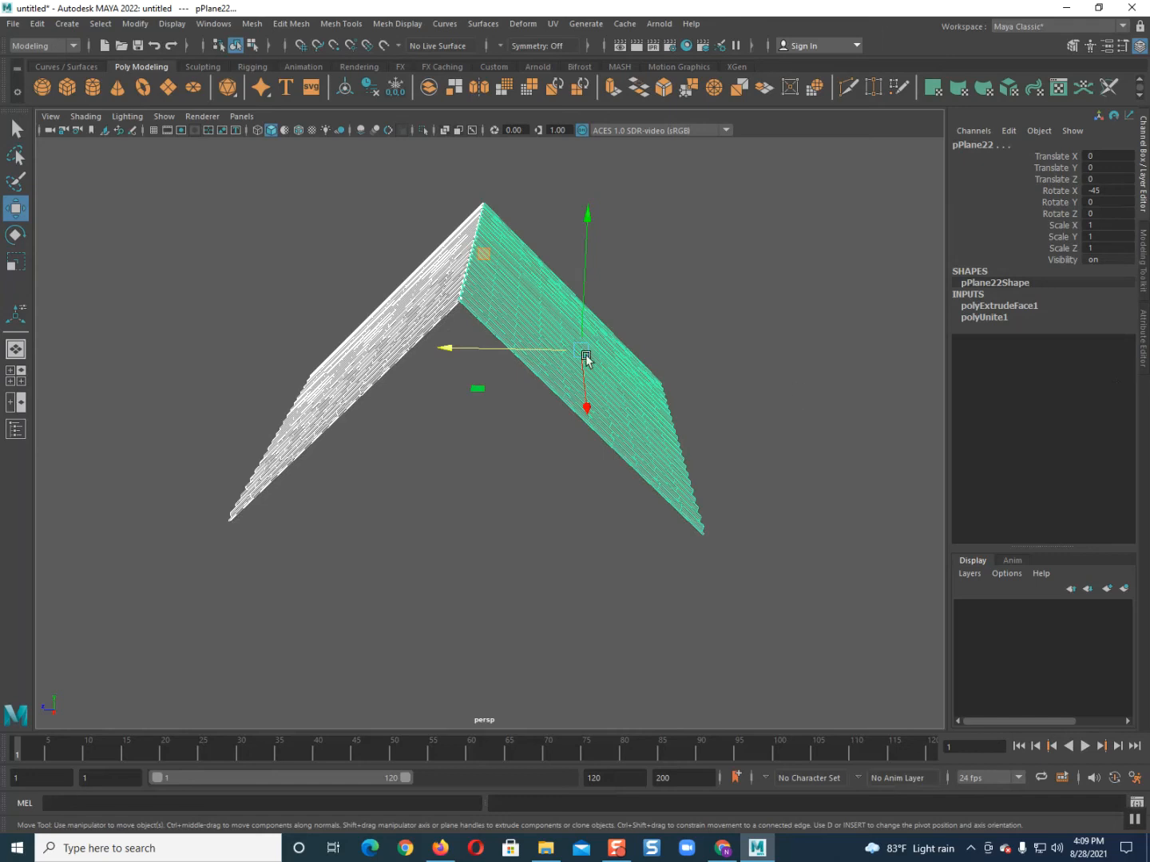
pyautogui.moveTo(540, 319); pyautogui.dragTo(541, 345, button='right')
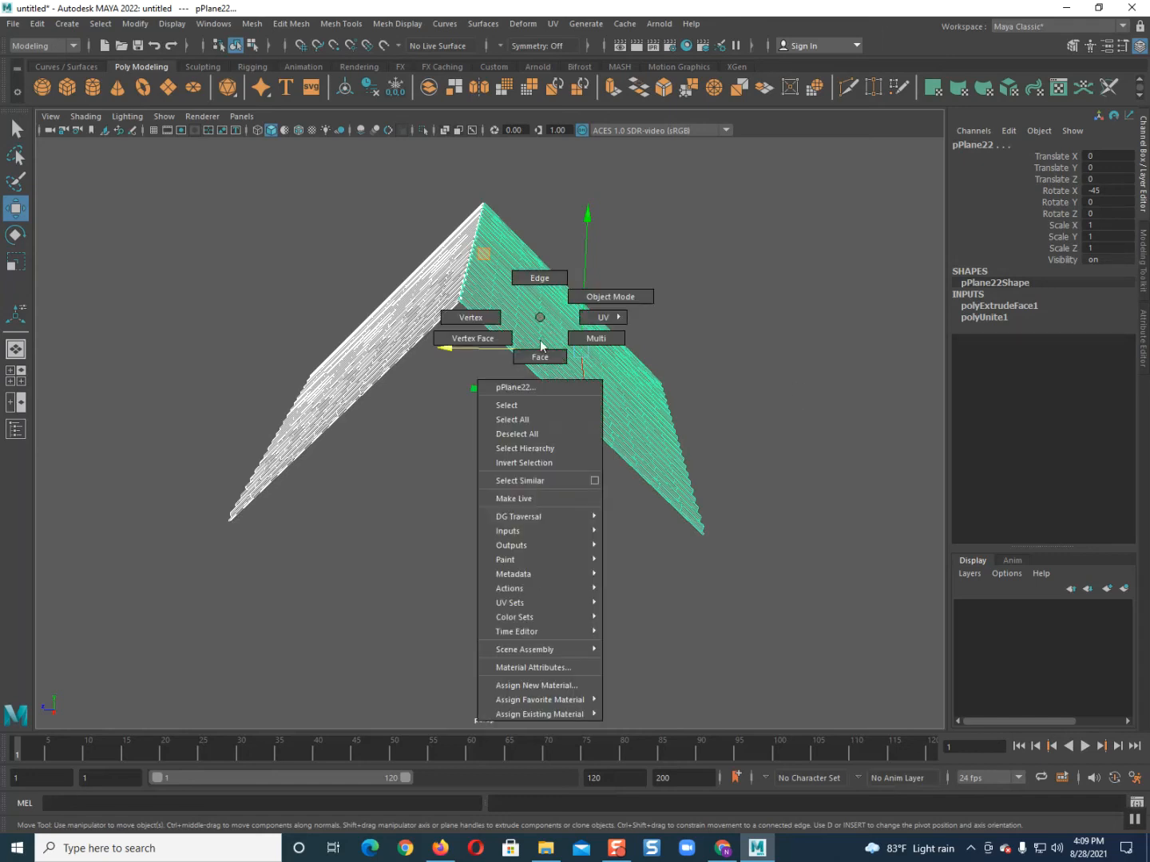
pyautogui.click(536, 688)
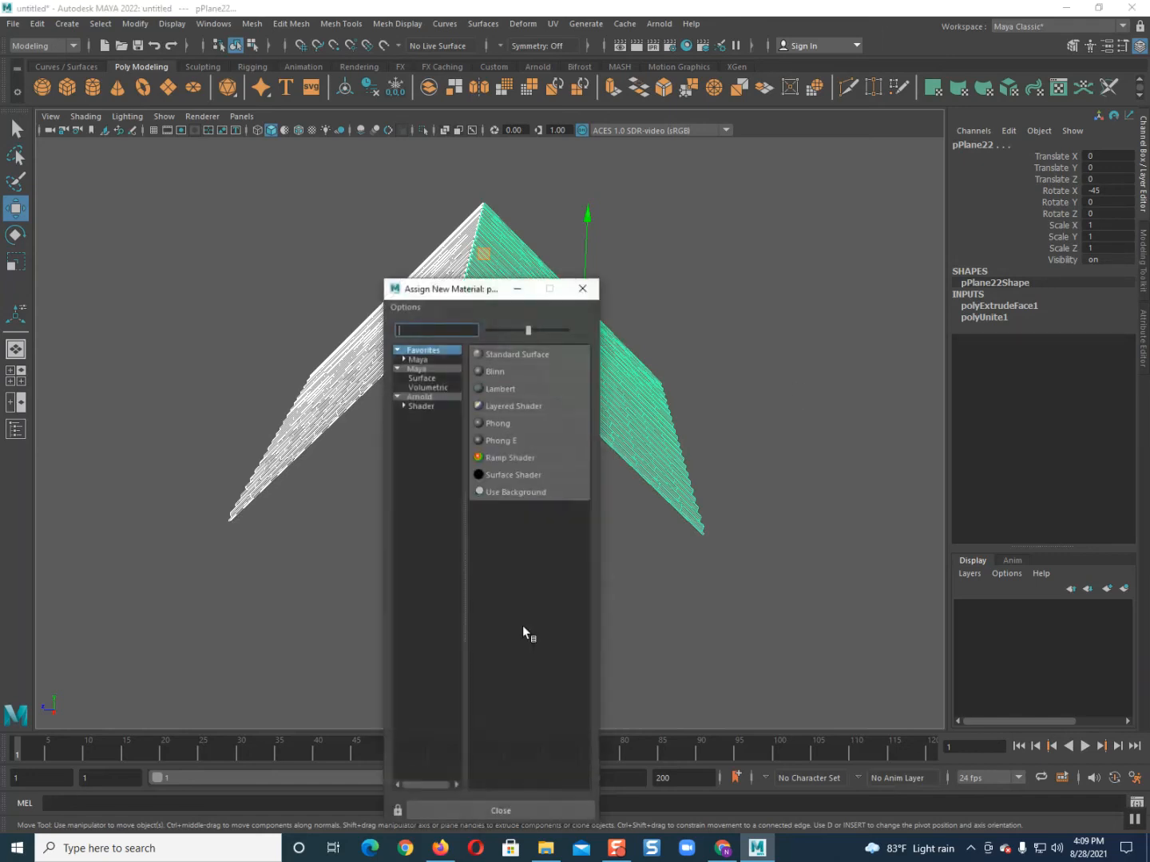
pyautogui.click(497, 440)
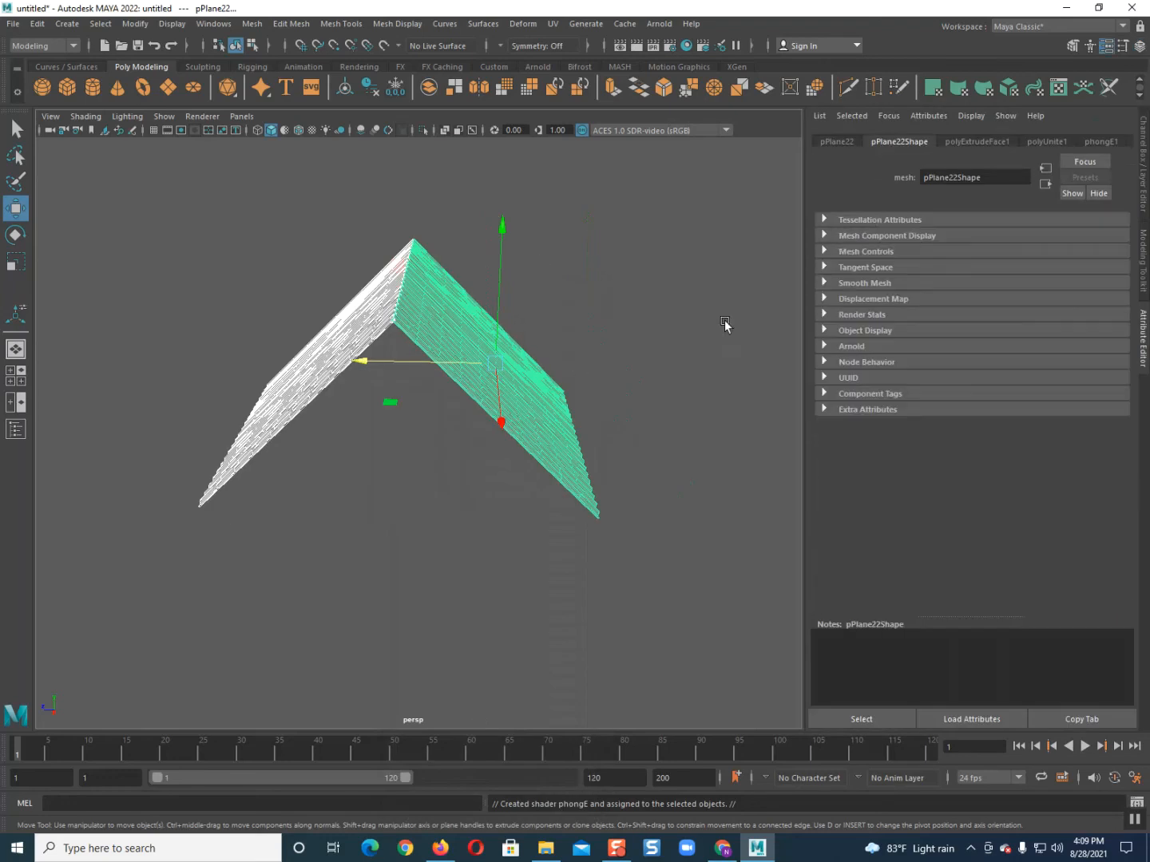
pyautogui.click(1098, 141)
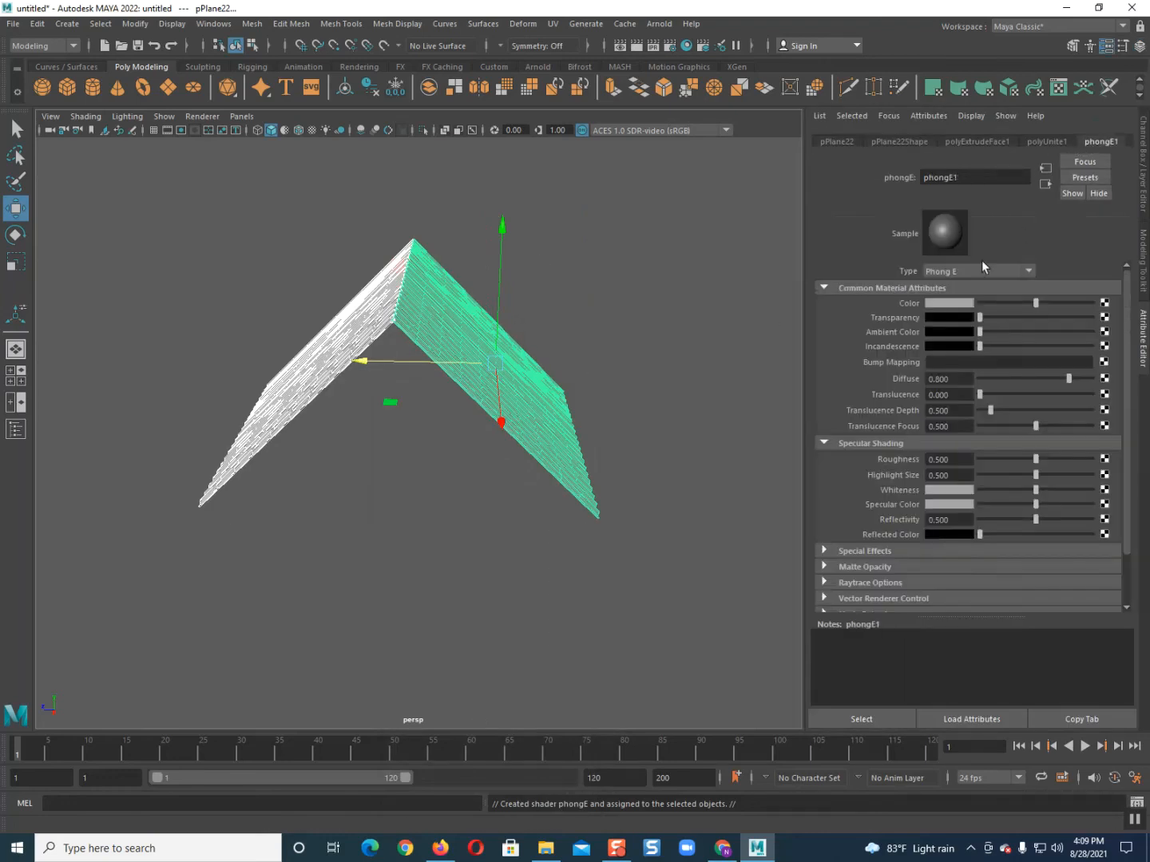
# Step: Try green and a mid grey as the roof material's colour
pyautogui.click(939, 306)
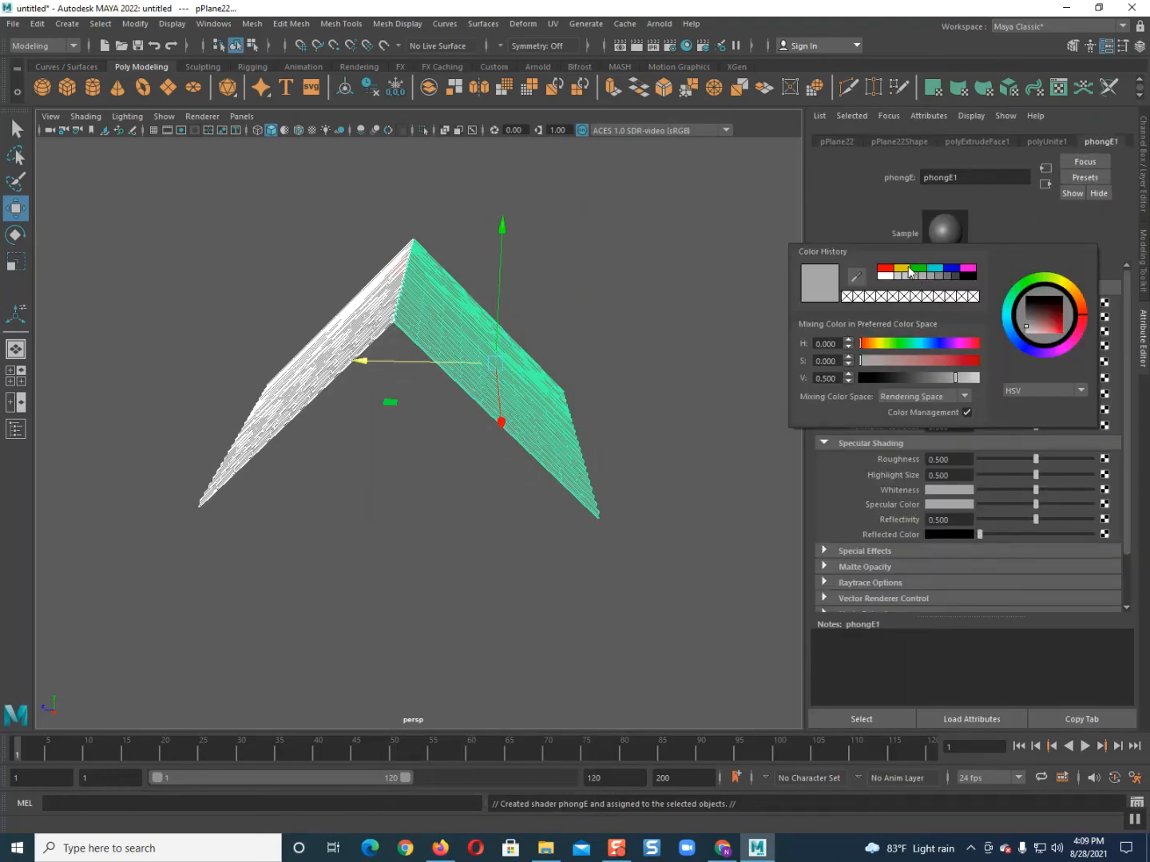
pyautogui.click(915, 270)
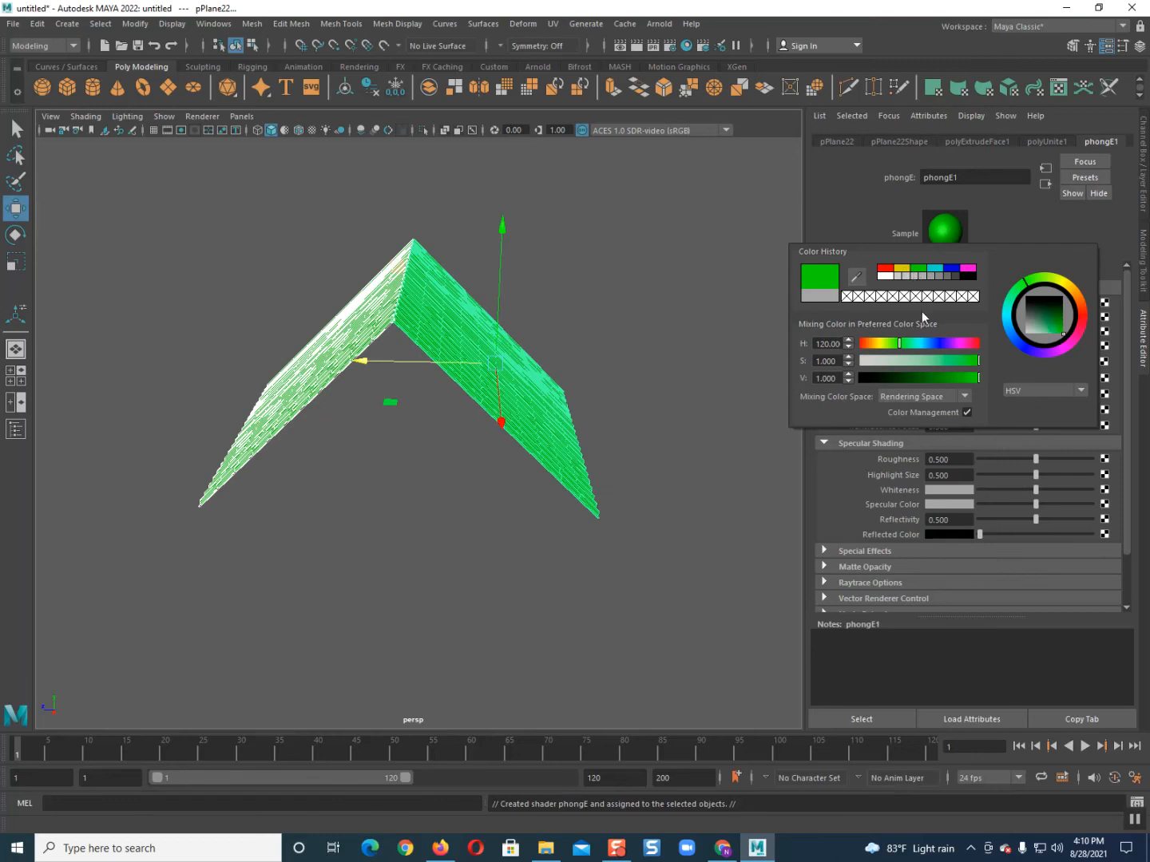
pyautogui.click(937, 276)
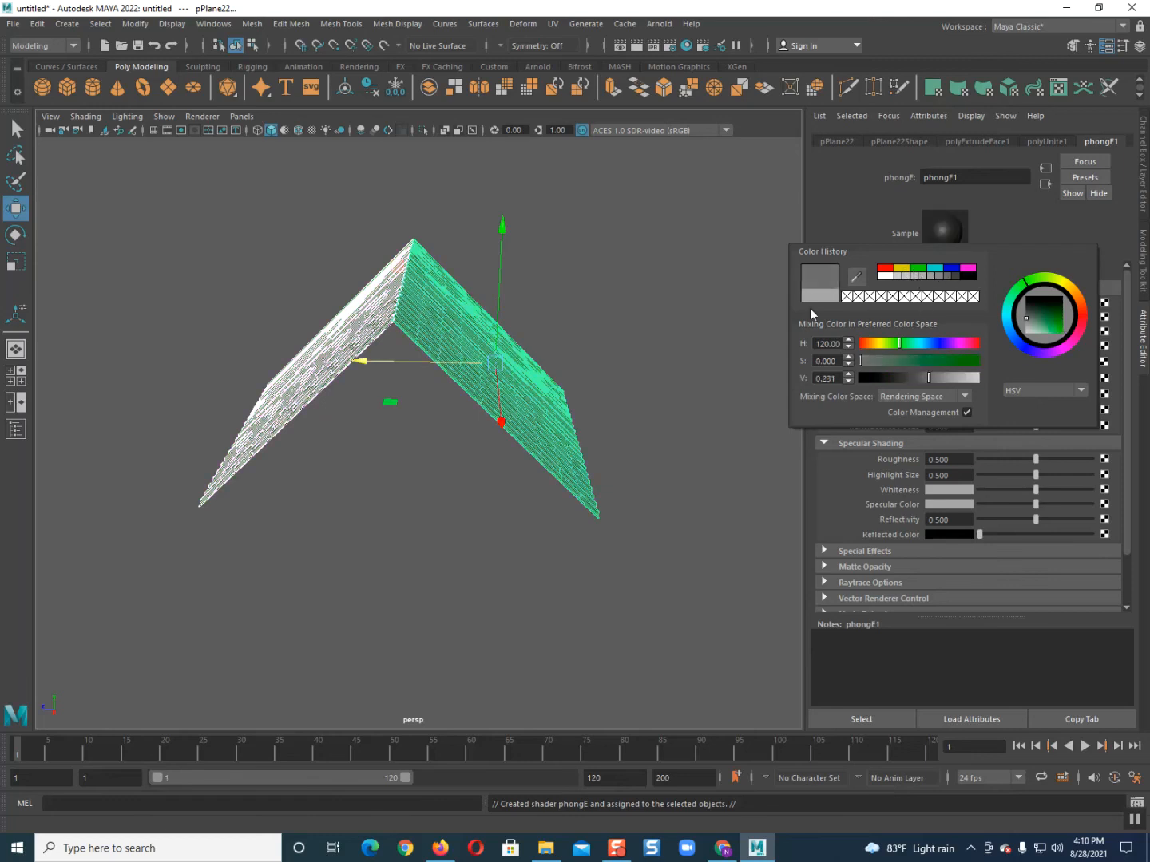
pyautogui.click(629, 388)
pyautogui.keyDown('alt'); pyautogui.moveTo(630, 389); pyautogui.dragTo(452, 408); pyautogui.keyUp('alt')
pyautogui.scroll(-5, 575, 492)
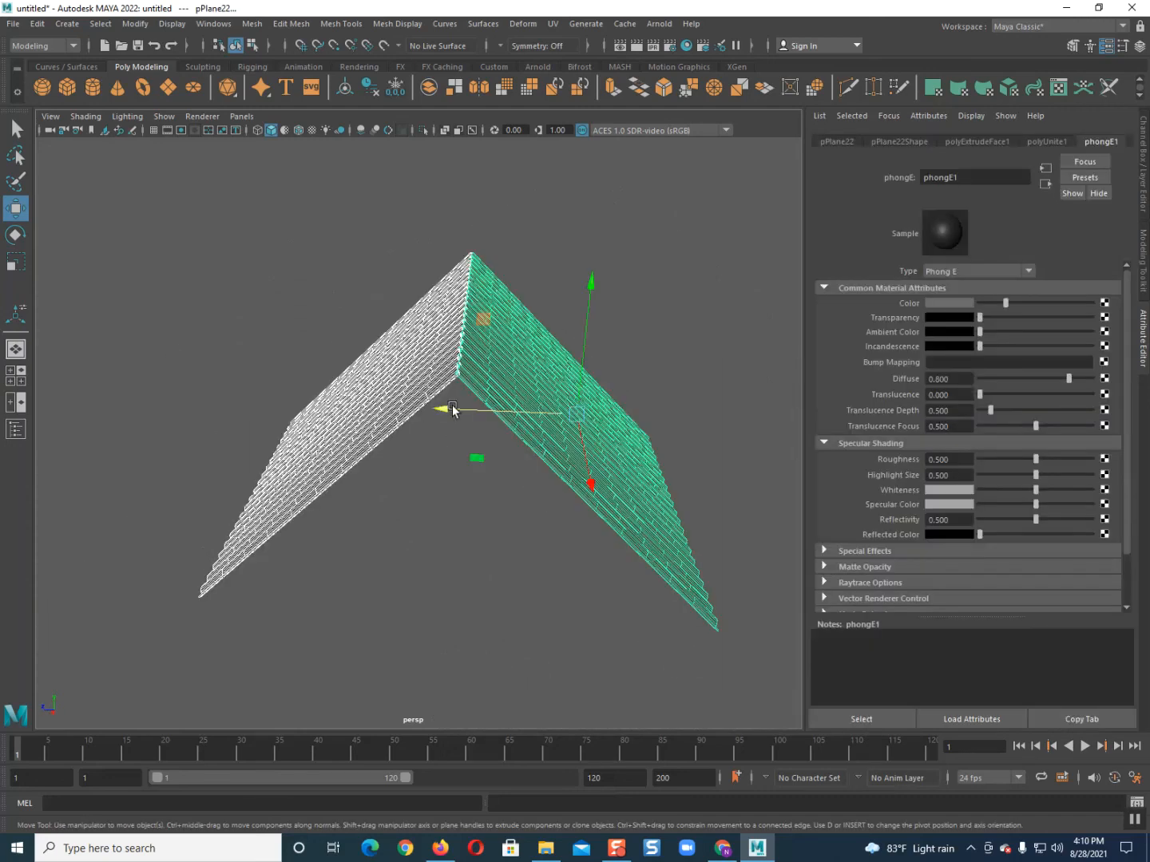
# Step: Set the roof material's colour to a pale cyan with hue 180, saturation 0.481 and value 1, and select the first sheet
pyautogui.click(931, 303)
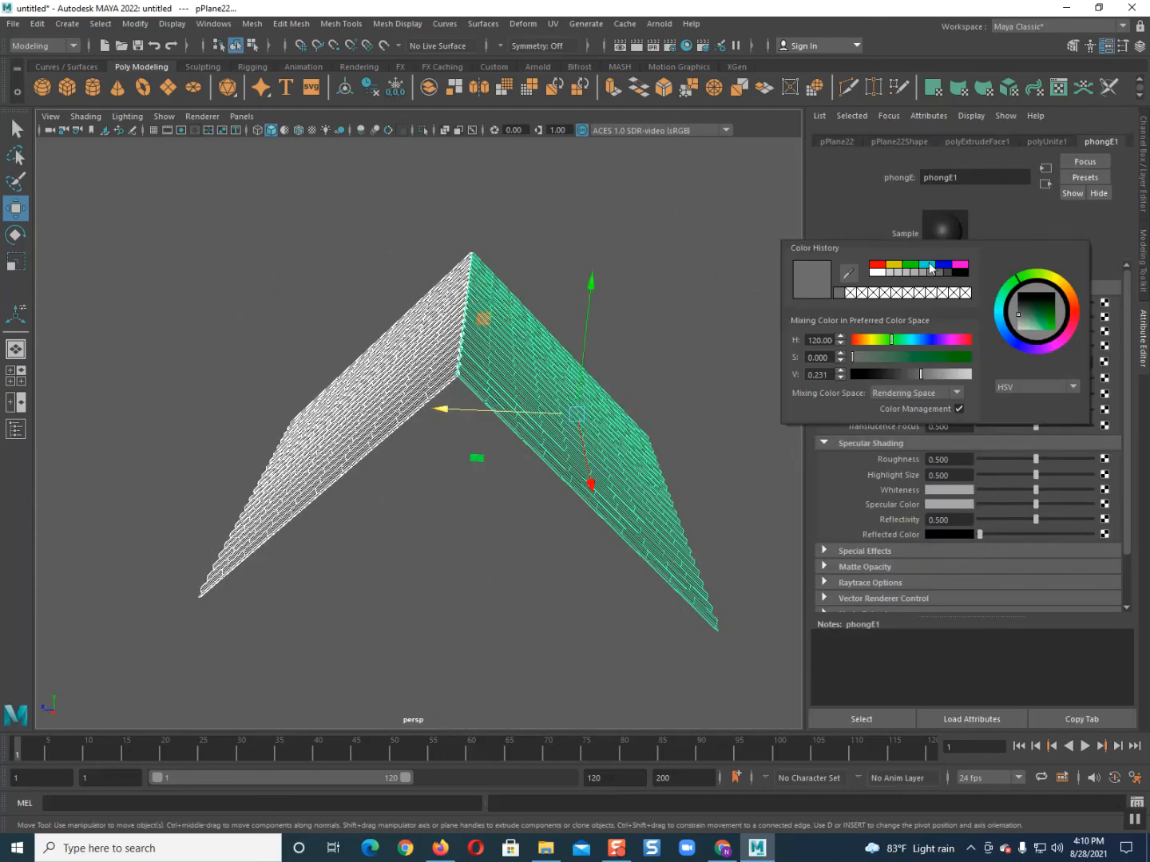
pyautogui.click(928, 264)
pyautogui.moveTo(929, 359); pyautogui.dragTo(908, 357)
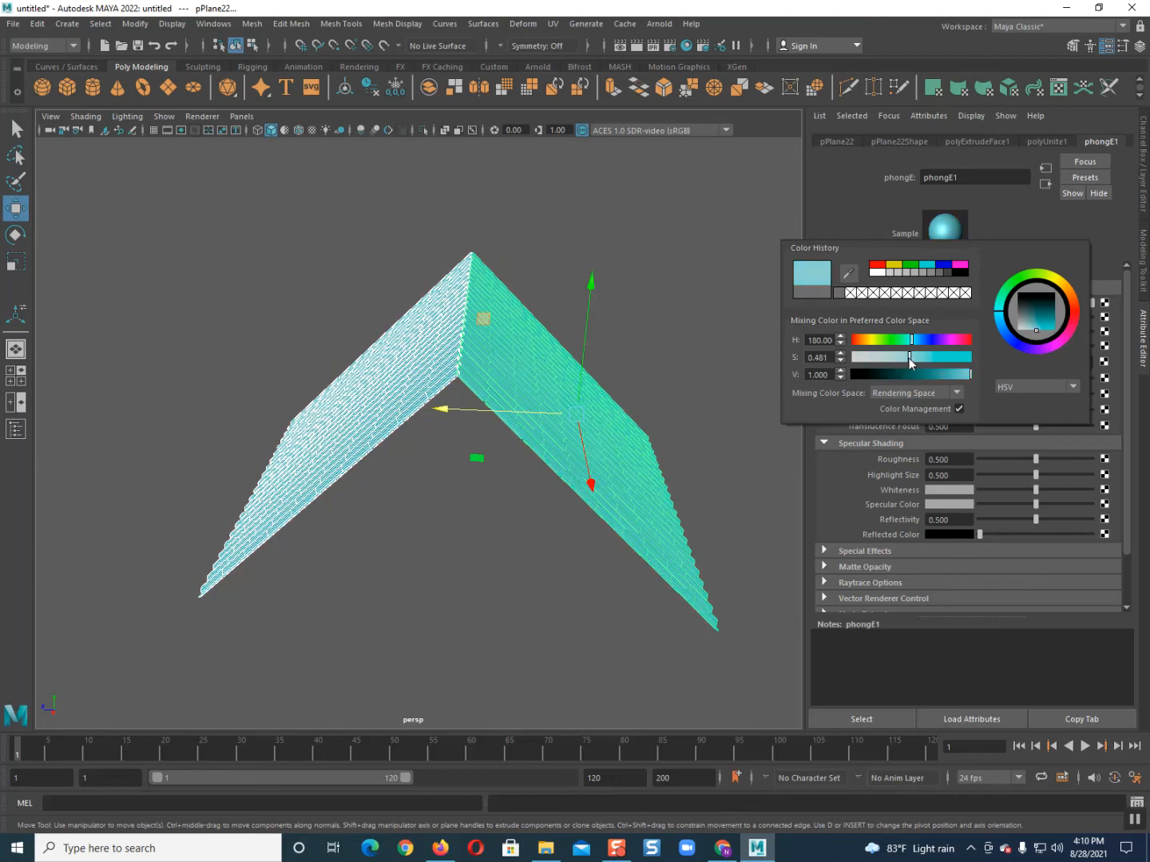
pyautogui.click(710, 318)
pyautogui.scroll(-5, 677, 349)
pyautogui.keyDown('alt'); pyautogui.moveTo(662, 370); pyautogui.dragTo(444, 427); pyautogui.keyUp('alt')
pyautogui.click(442, 428)
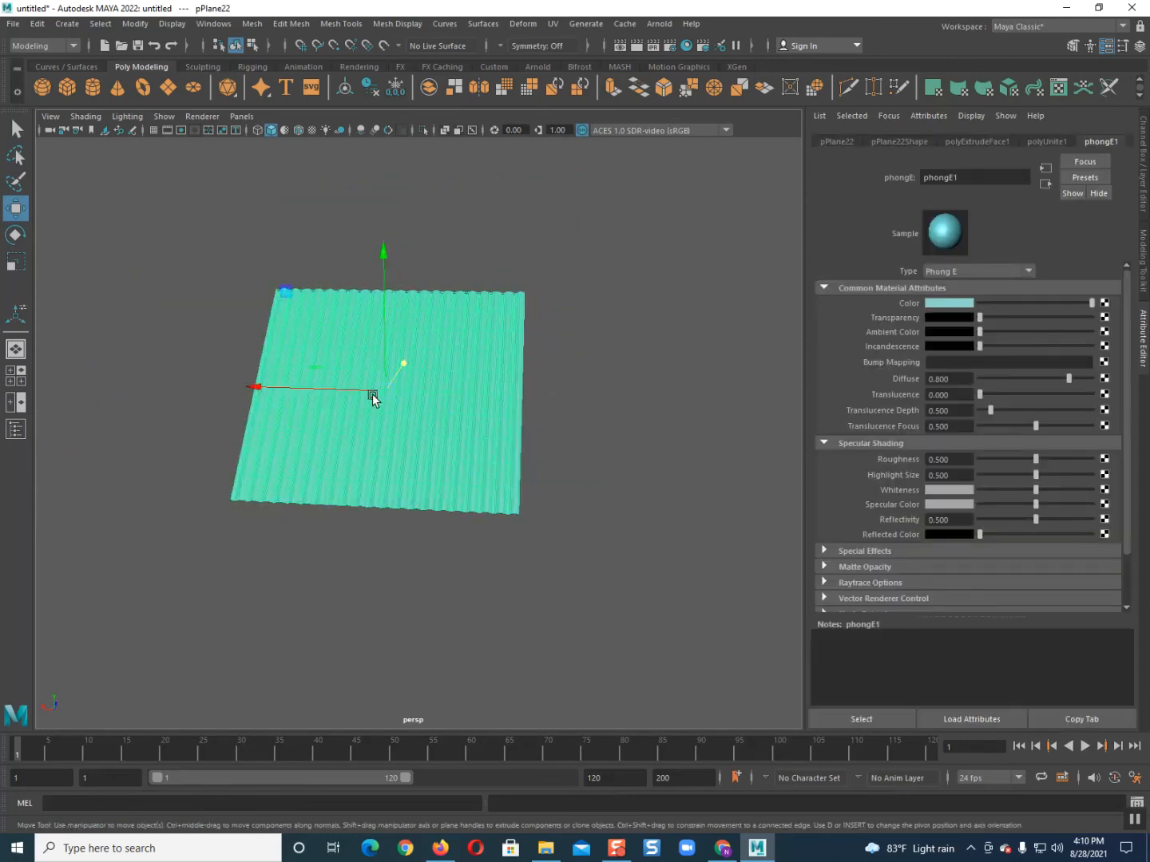
# Step: Duplicate both sloped roof sheets and place the copies beside the originals along the ridge direction
pyautogui.keyDown('shift'); pyautogui.moveTo(323, 394); pyautogui.dragTo(592, 434); pyautogui.keyUp('shift')
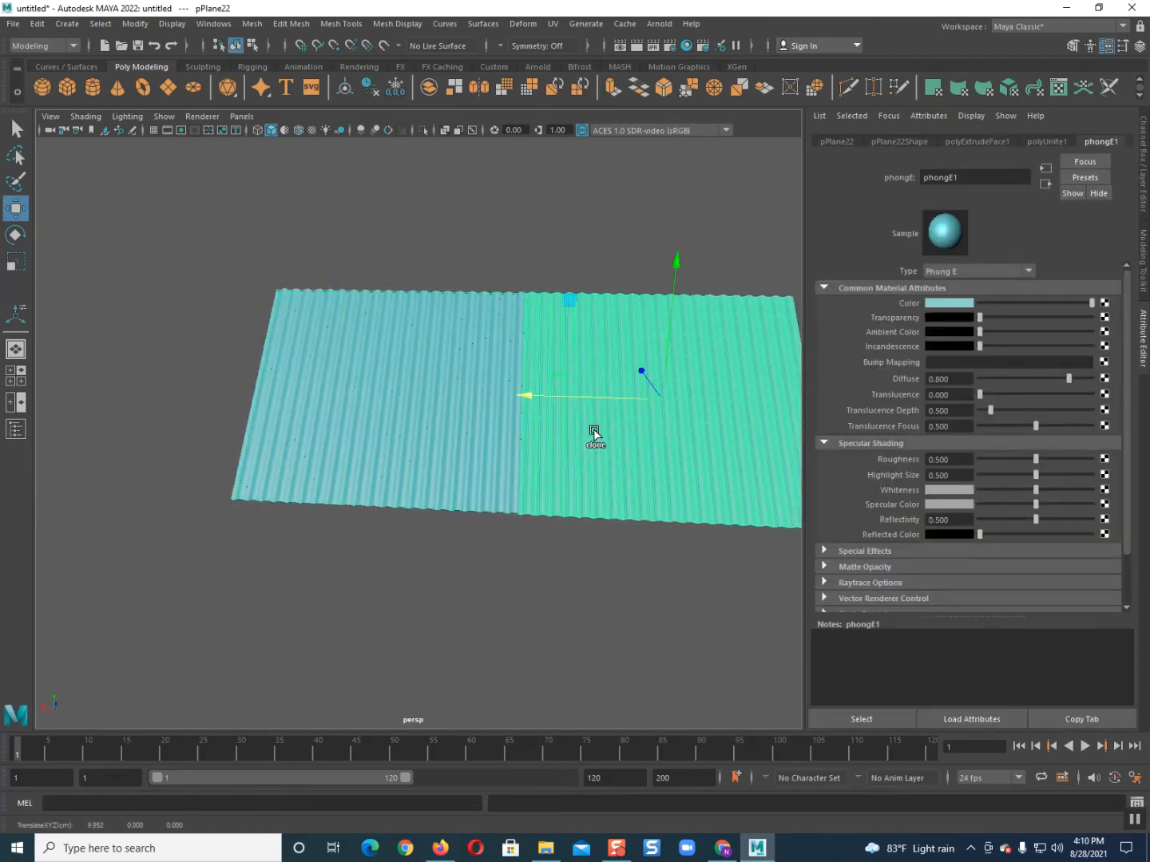
pyautogui.hotkey('ctrl', 'z')
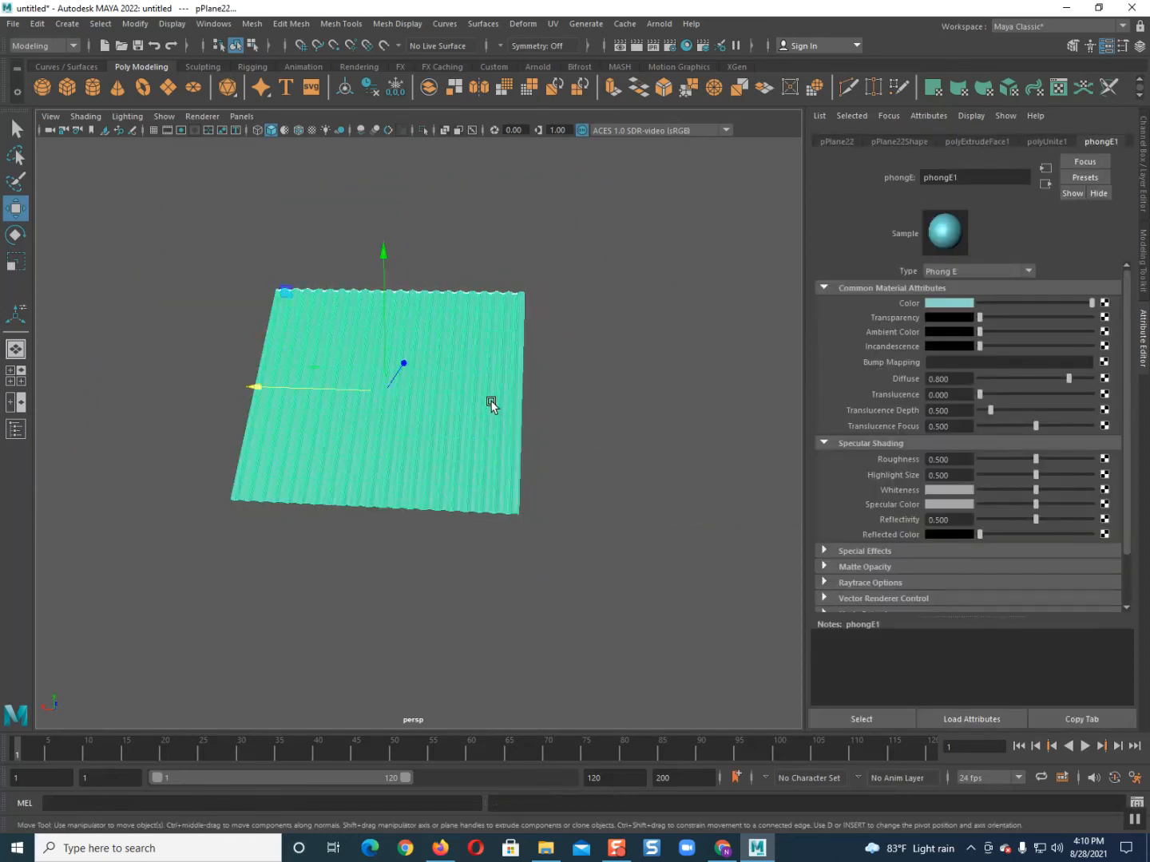
pyautogui.keyDown('shift'); pyautogui.moveTo(299, 384); pyautogui.dragTo(566, 420); pyautogui.keyUp('shift')
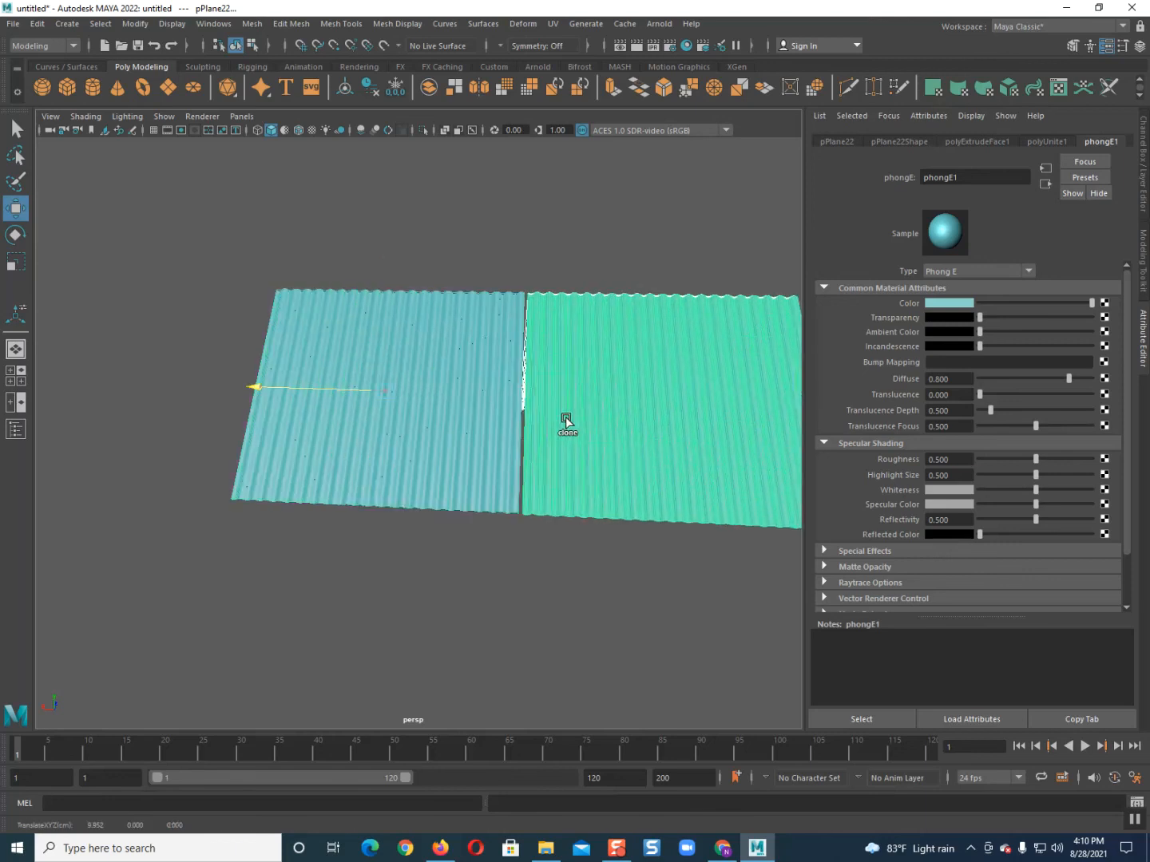
# Step: Nudge the duplicated sheets along the ridge so their corrugations line up with the originals at the seam, and clear the selection
pyautogui.scroll(10, 518, 448)
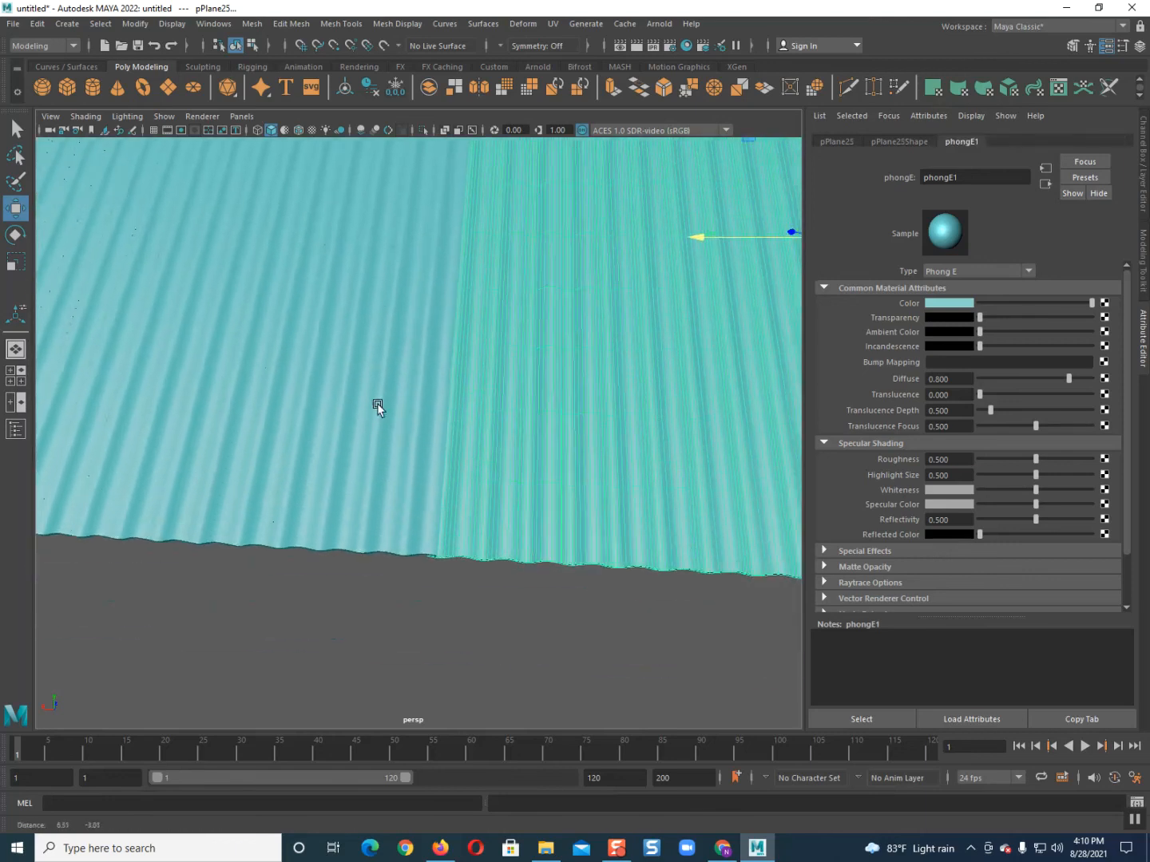
pyautogui.keyDown('alt'); pyautogui.moveTo(341, 372); pyautogui.dragTo(344, 412); pyautogui.keyUp('alt')
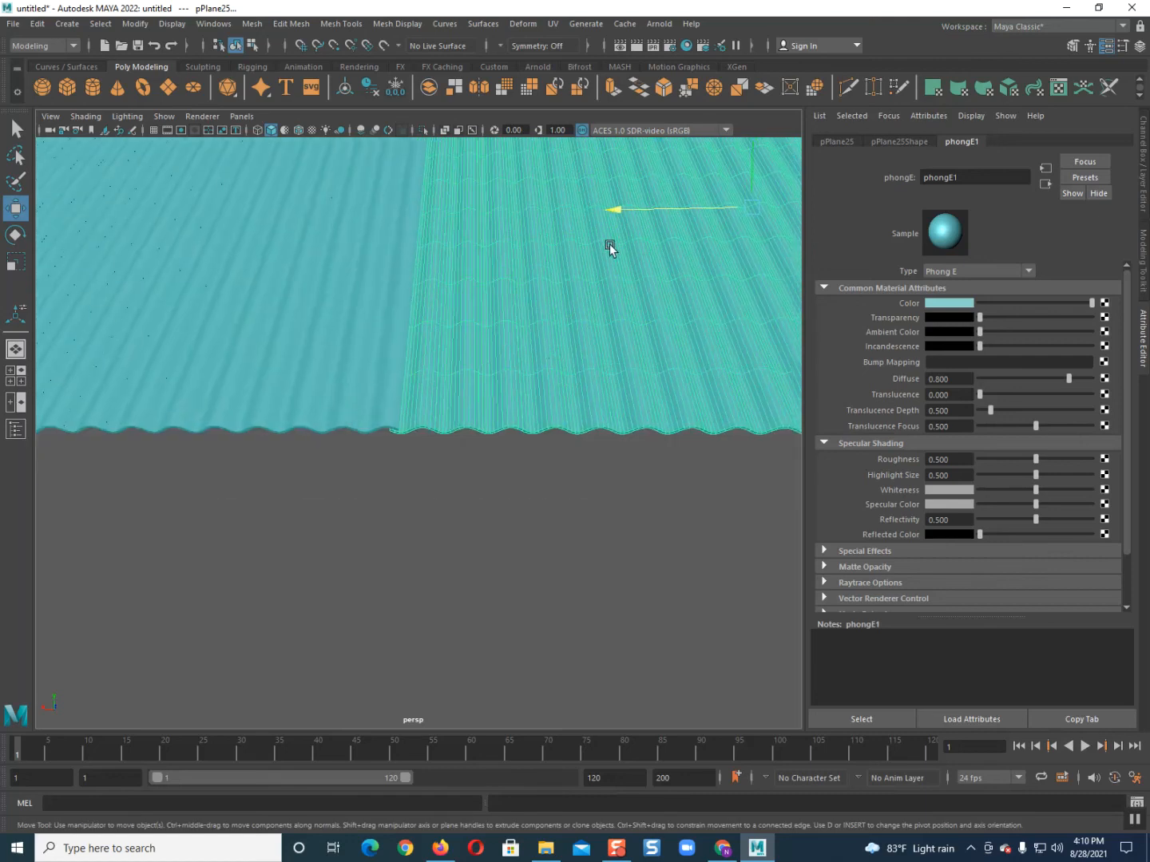
pyautogui.moveTo(614, 217); pyautogui.dragTo(620, 217)
pyautogui.scroll(-8, 575, 344)
pyautogui.keyDown('alt'); pyautogui.moveTo(580, 311); pyautogui.dragTo(636, 347); pyautogui.keyUp('alt')
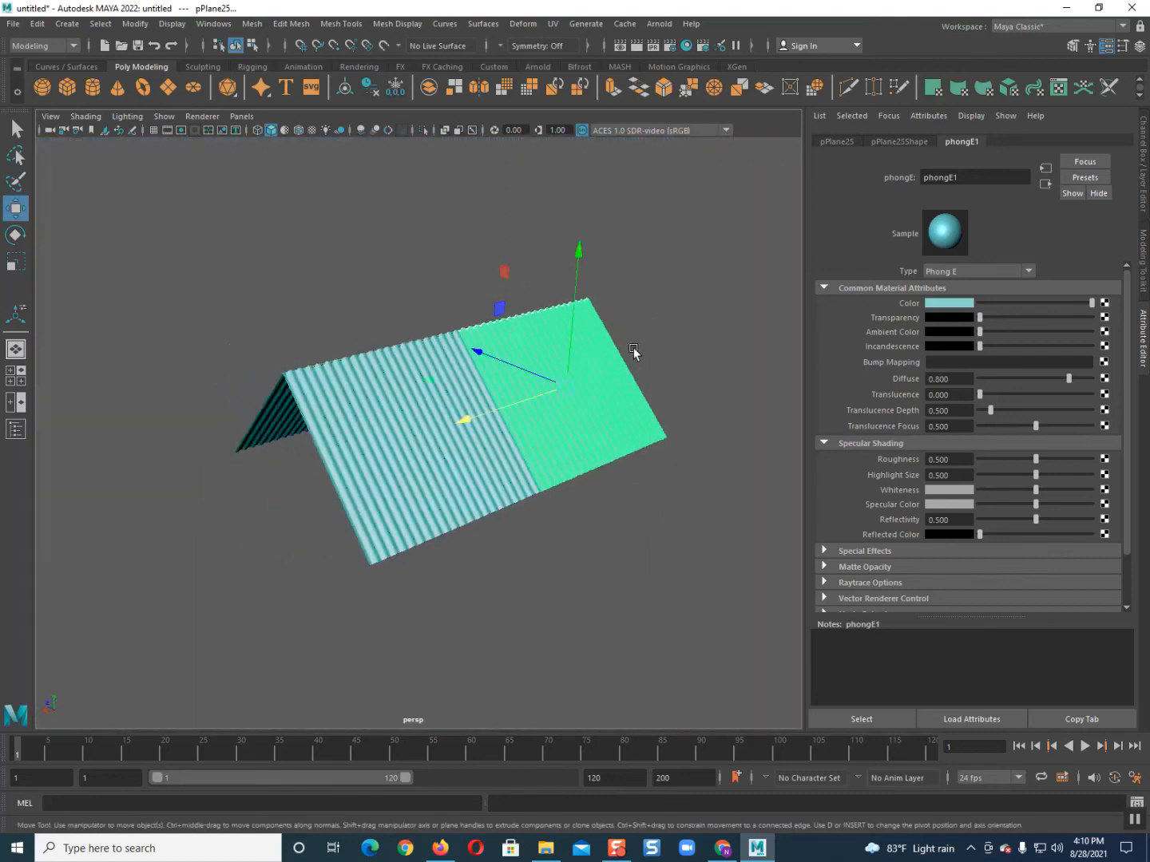
pyautogui.click(389, 299)
# Step: Examine the lengthened gabled roof from several sides, hiding the material attributes for a wider view
pyautogui.keyDown('alt'); pyautogui.moveTo(390, 300); pyautogui.dragTo(299, 476); pyautogui.keyUp('alt')
pyautogui.scroll(-5, 298, 476)
pyautogui.keyDown('alt'); pyautogui.moveTo(384, 493); pyautogui.dragTo(315, 524); pyautogui.keyUp('alt')
pyautogui.scroll(5, 316, 523)
pyautogui.keyDown('alt'); pyautogui.moveTo(315, 523); pyautogui.dragTo(550, 465, button='middle'); pyautogui.keyUp('alt')
pyautogui.scroll(-3, 550, 466)
pyautogui.keyDown('alt'); pyautogui.moveTo(464, 511); pyautogui.dragTo(384, 517); pyautogui.keyUp('alt')
pyautogui.scroll(-3, 384, 517)
pyautogui.keyDown('alt'); pyautogui.moveTo(384, 518); pyautogui.dragTo(585, 488, button='middle'); pyautogui.keyUp('alt')
pyautogui.click(1146, 343)
pyautogui.keyDown('alt'); pyautogui.moveTo(880, 417); pyautogui.dragTo(554, 528); pyautogui.keyUp('alt')
pyautogui.scroll(2, 604, 533)
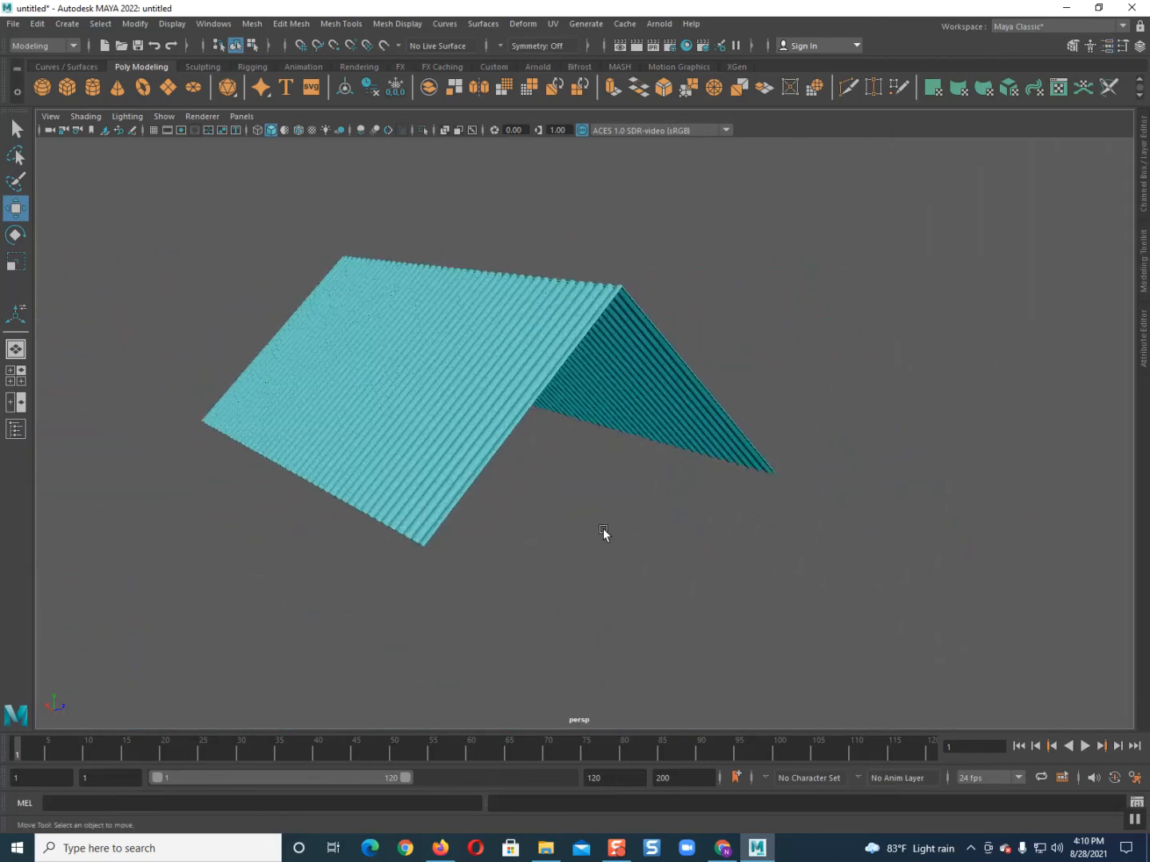